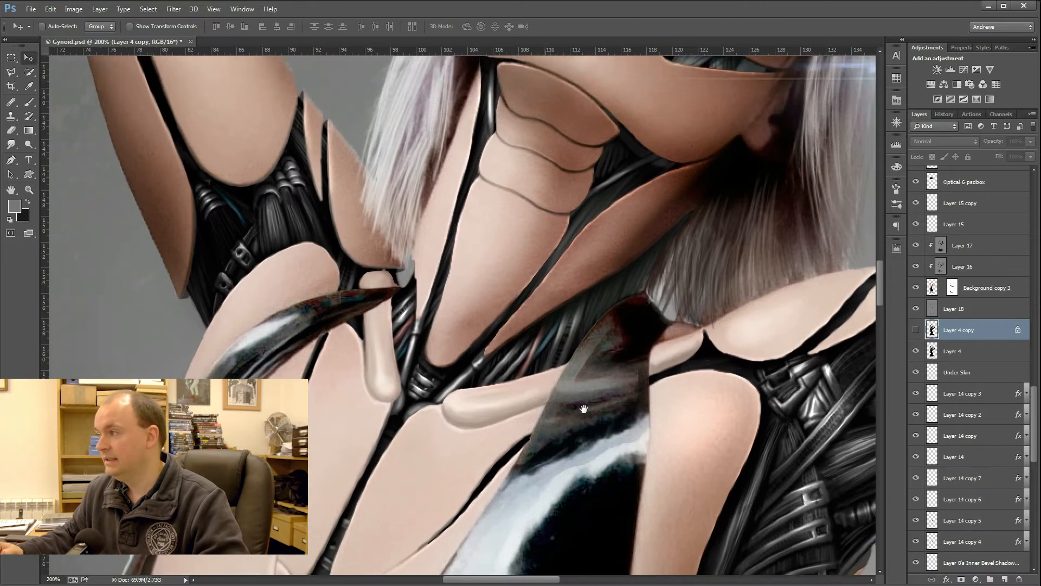
Step: Toggle the visibility of Layer 4 copy to compare the artwork beneath it, leaving the layer shown
{"action": "left_click", "coordinate": [916, 331]}
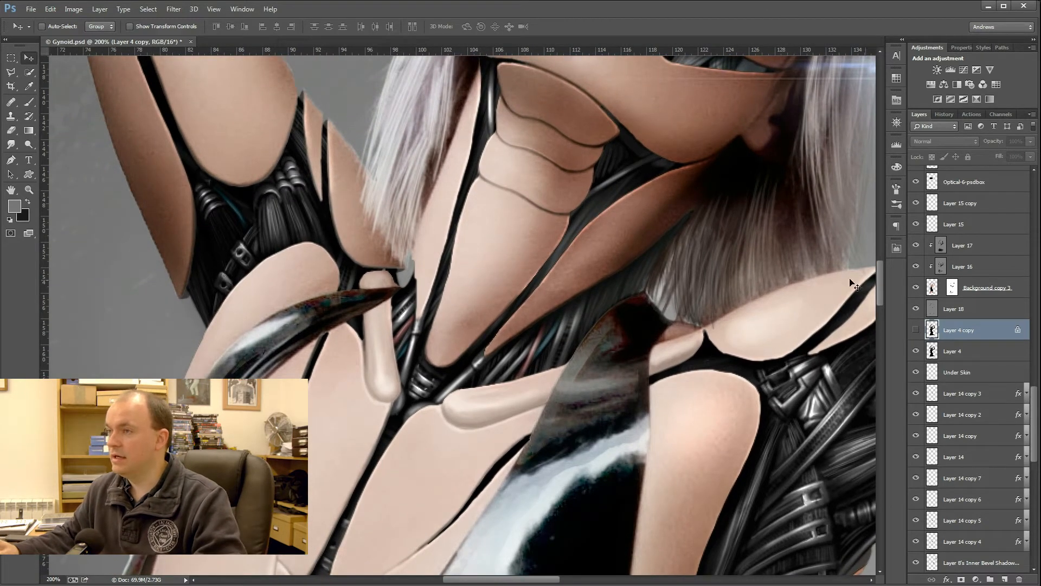
{"action": "left_click", "coordinate": [916, 331]}
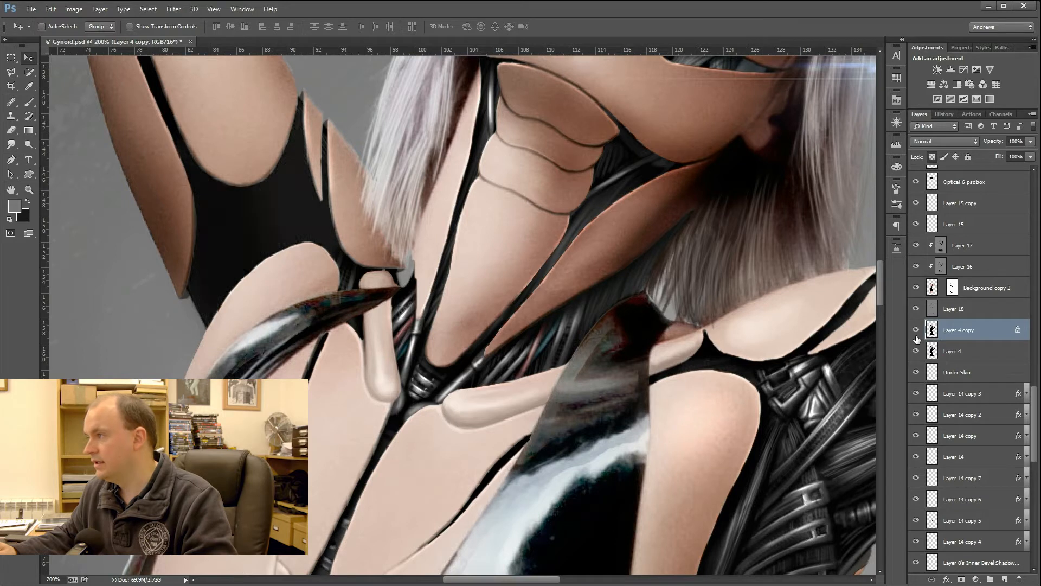
{"action": "left_click", "coordinate": [916, 331]}
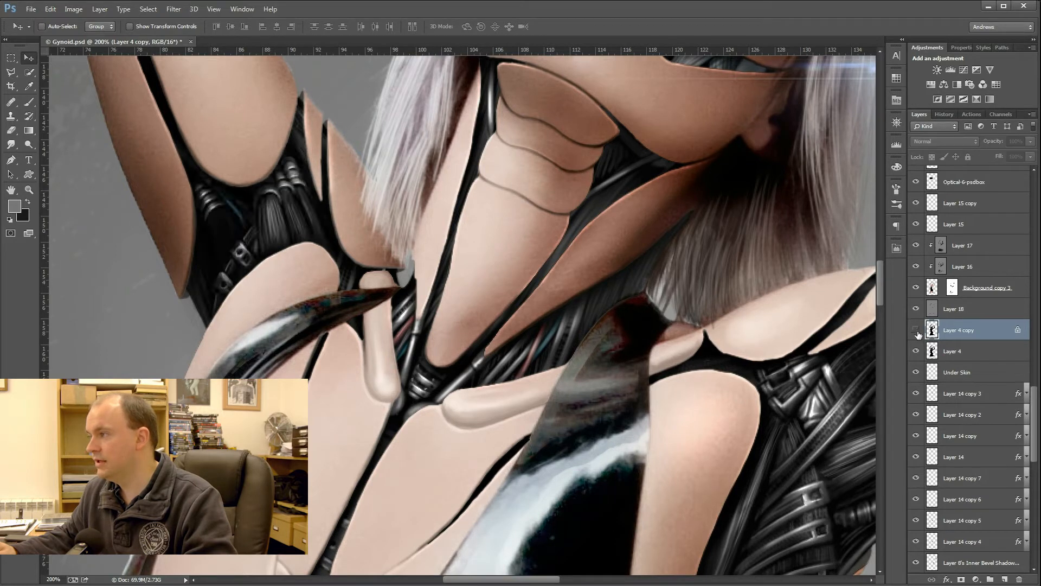
{"action": "left_click", "coordinate": [915, 331]}
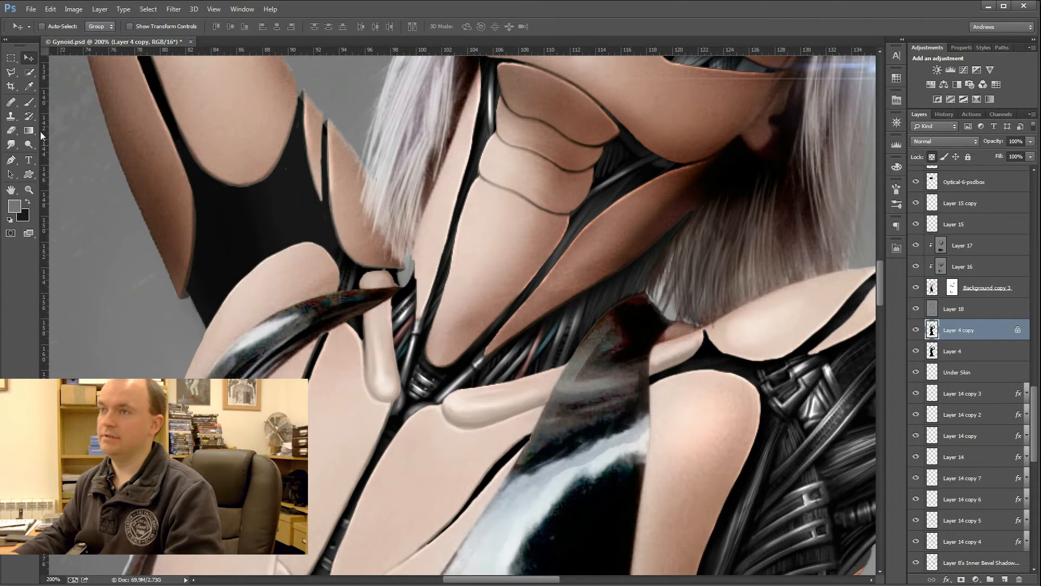
Step: Choose the Brush tool with the first soft round 100 px preset and set its opacity to 72%
{"action": "left_click", "coordinate": [28, 104]}
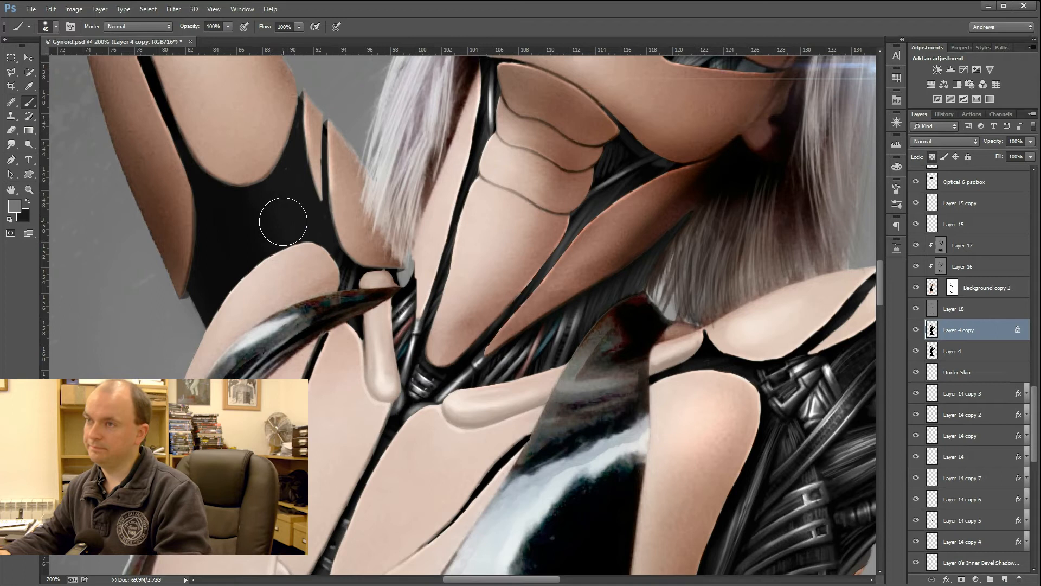
{"action": "right_click", "coordinate": [80, 91]}
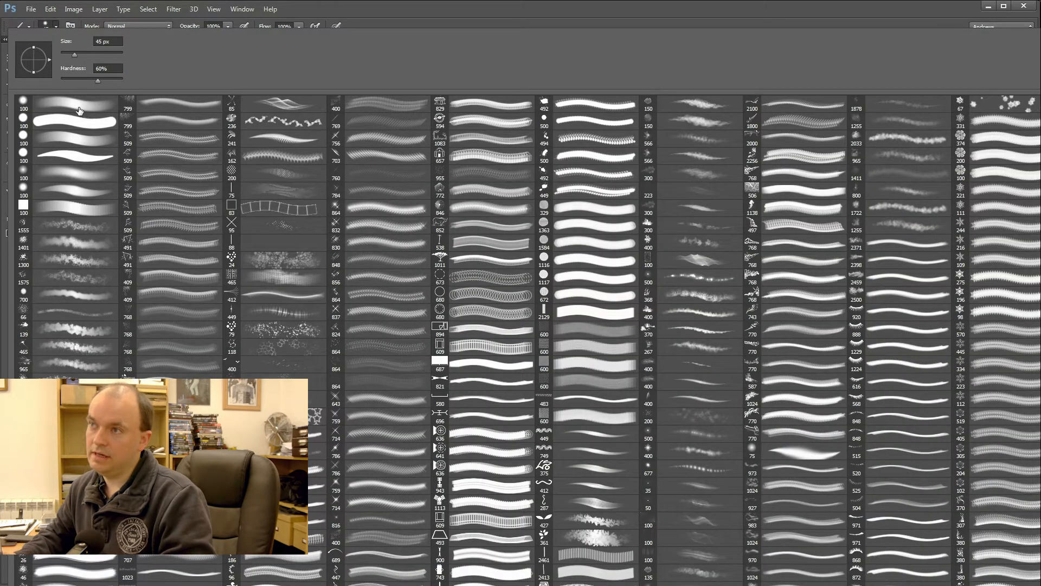
{"action": "double_click", "coordinate": [79, 111]}
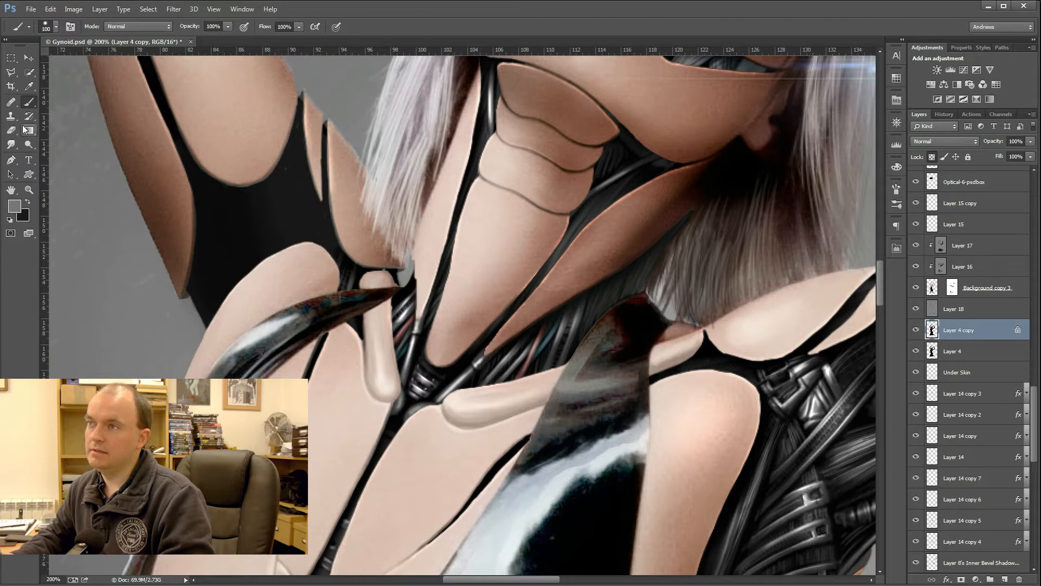
{"action": "left_click", "coordinate": [227, 26]}
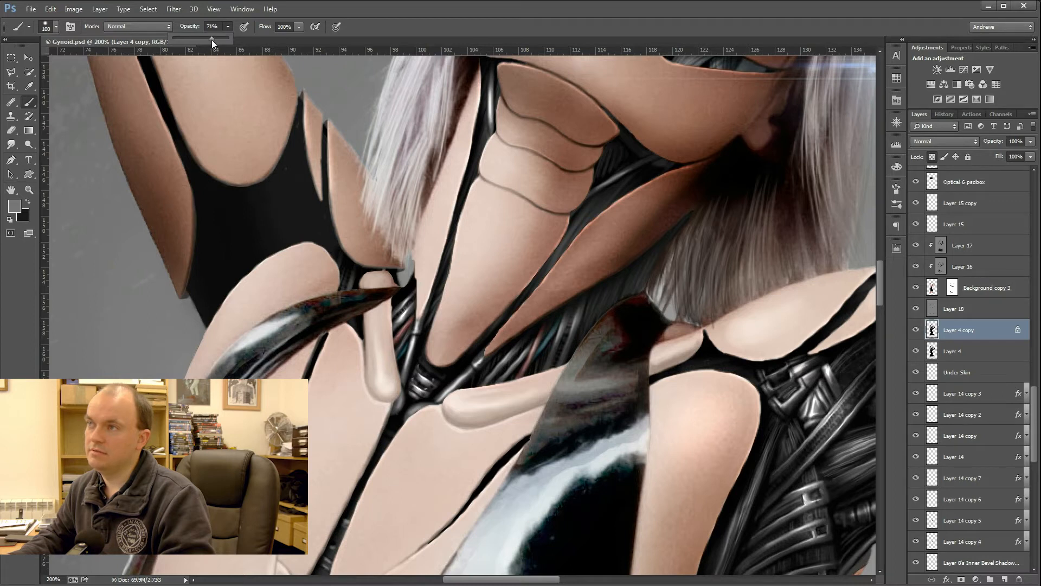
{"action": "left_click", "coordinate": [380, 23]}
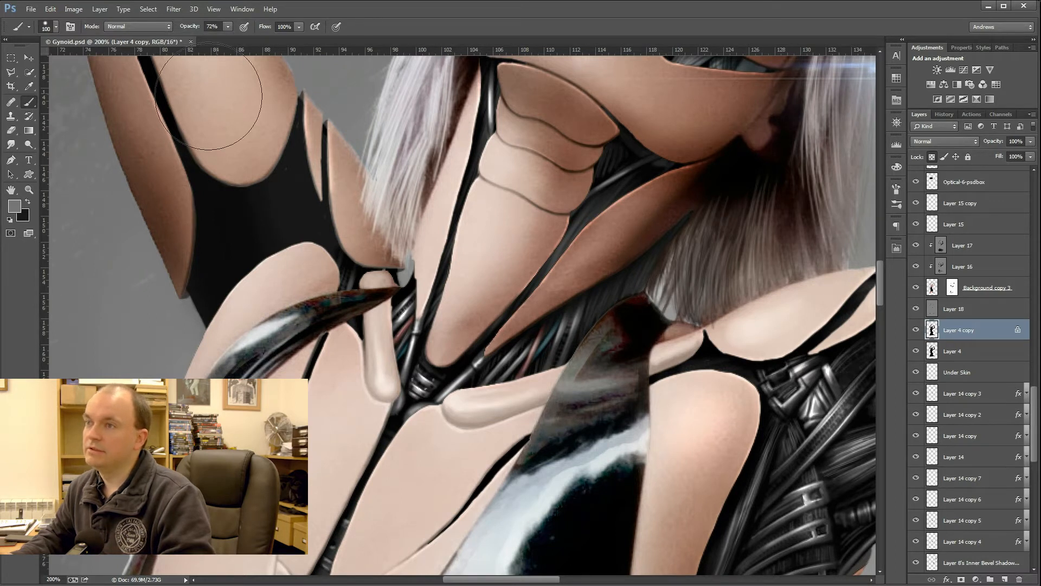
Step: Reduce the brush to 10 px and paint the first grey strands fanning down the black shoulder-joint cavity on Layer 4 copy
{"action": "key", "text": "bracketleft"}
{"action": "key", "text": "bracketleft"}
{"action": "key", "text": "bracketleft"}
{"action": "key", "text": "bracketleft"}
{"action": "key", "text": "bracketleft"}
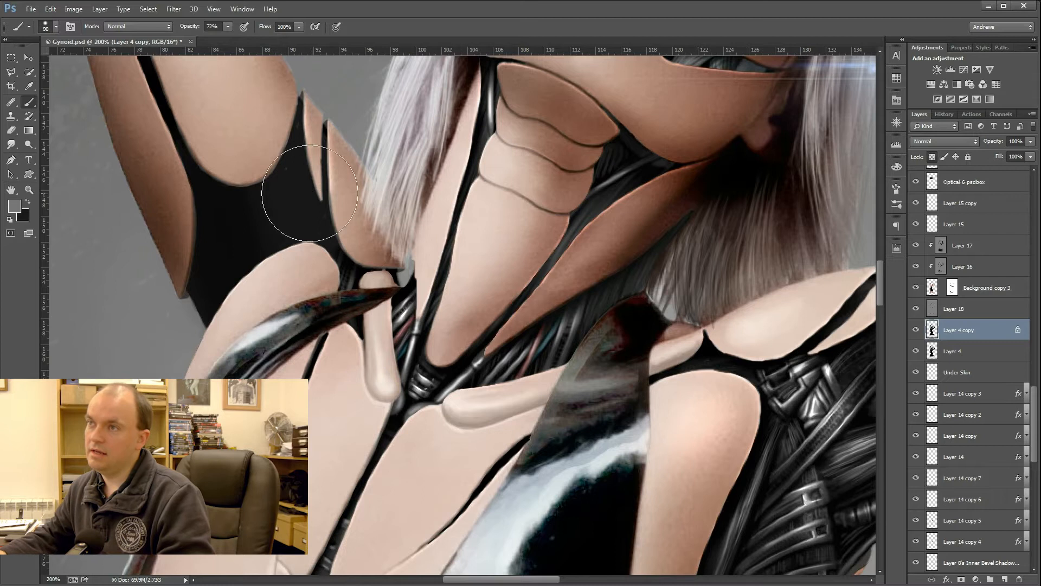
{"action": "key", "text": "bracketleft"}
{"action": "key", "text": "bracketleft"}
{"action": "key", "text": "bracketleft"}
{"action": "key", "text": "bracketleft"}
{"action": "key", "text": "bracketleft"}
{"action": "key", "text": "bracketleft"}
{"action": "key", "text": "bracketleft"}
{"action": "key", "text": "bracketleft"}
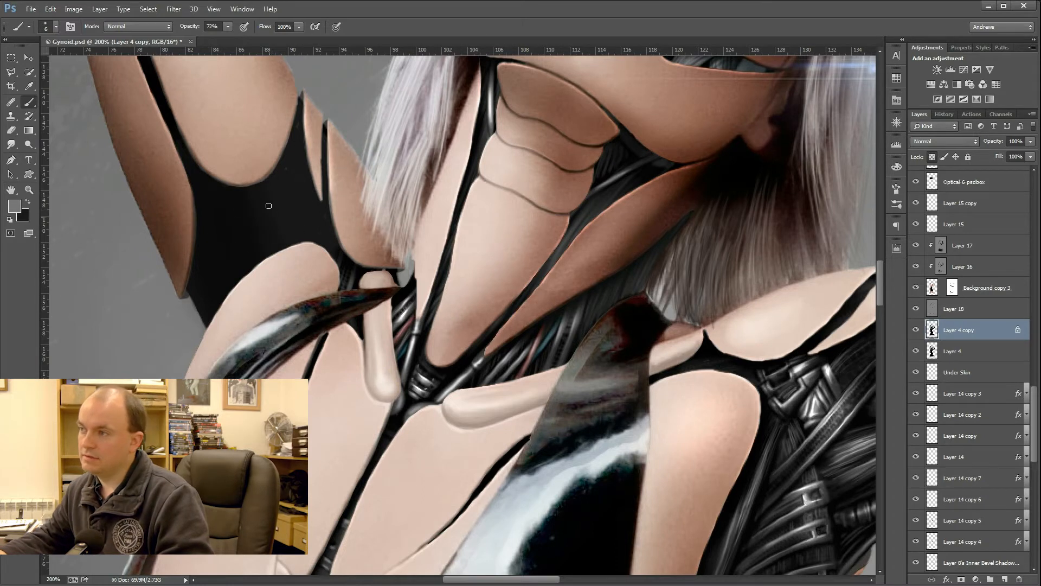
{"action": "key", "text": "bracketright"}
{"action": "key", "text": "bracketright"}
{"action": "key", "text": "bracketright"}
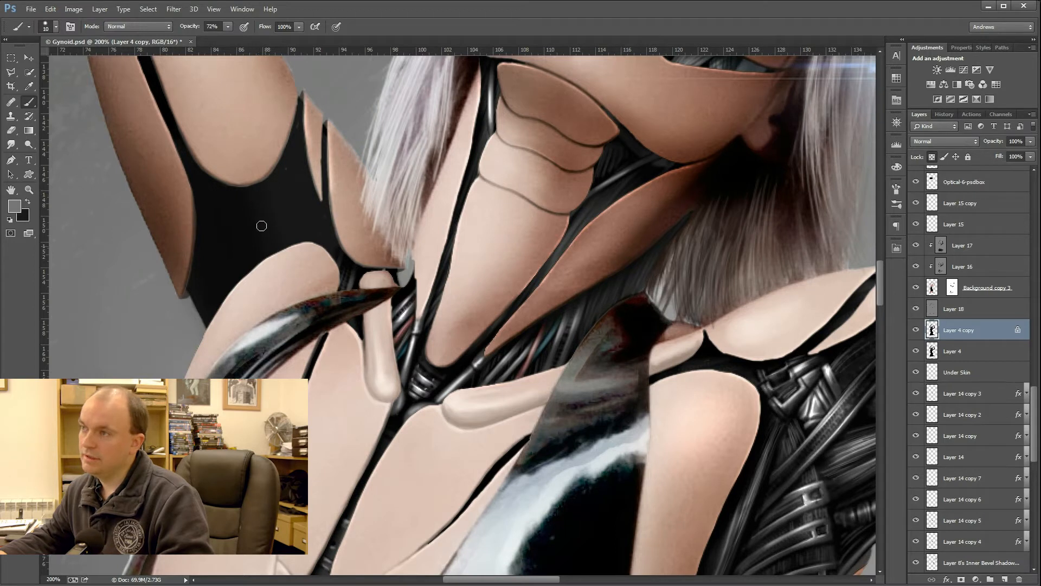
{"action": "left_click_drag", "start_coordinate": [268, 234], "coordinate": [181, 205]}
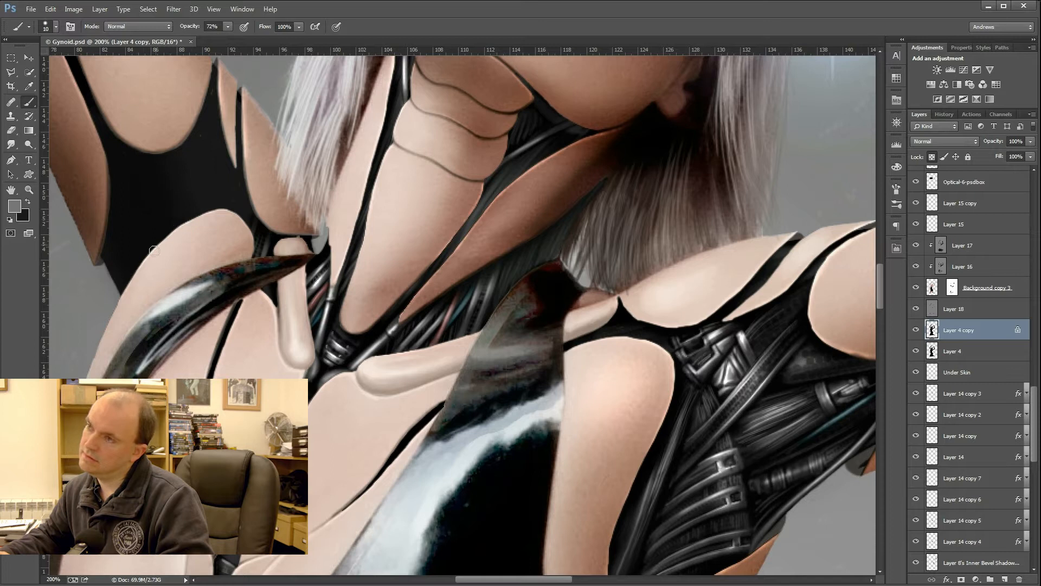
{"action": "mouse_move", "coordinate": [193, 213]}
{"action": "left_mouse_down"}
{"action": "mouse_move", "coordinate": [219, 220]}
{"action": "mouse_move", "coordinate": [204, 137]}
{"action": "left_mouse_up"}
{"action": "left_click_drag", "start_coordinate": [248, 240], "coordinate": [208, 130]}
{"action": "left_click_drag", "start_coordinate": [233, 206], "coordinate": [198, 121]}
Step: Build up the fanned strands in the shoulder cavity with finer grey strokes, reducing the brush from 9 to 4 px
{"action": "key", "text": "bracketleft"}
{"action": "key", "text": "bracketleft"}
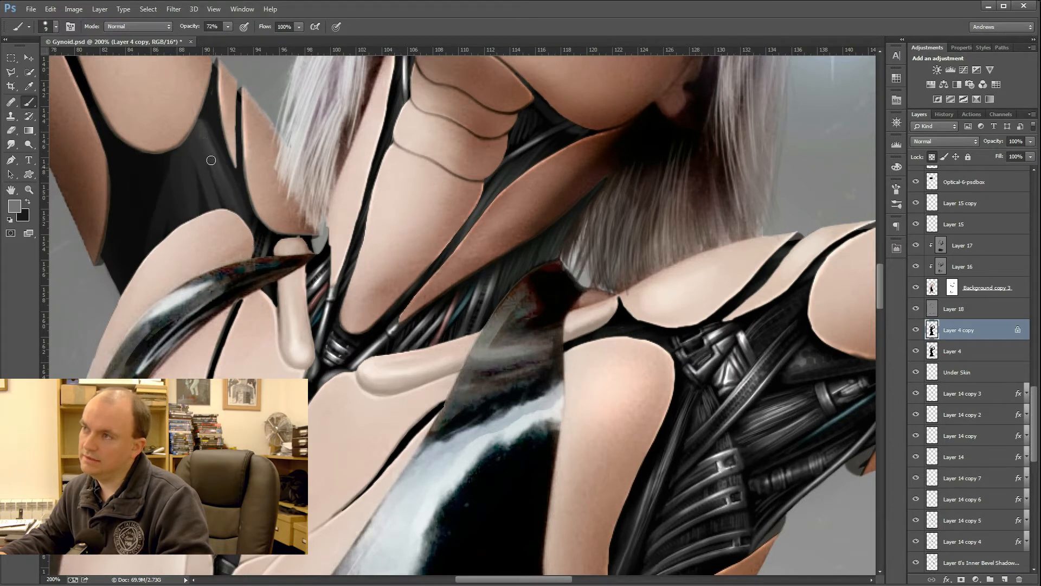
{"action": "mouse_move", "coordinate": [221, 205]}
{"action": "left_mouse_down"}
{"action": "mouse_move", "coordinate": [200, 133]}
{"action": "mouse_move", "coordinate": [194, 238]}
{"action": "mouse_move", "coordinate": [192, 159]}
{"action": "mouse_move", "coordinate": [163, 258]}
{"action": "mouse_move", "coordinate": [167, 177]}
{"action": "mouse_move", "coordinate": [156, 222]}
{"action": "mouse_move", "coordinate": [175, 177]}
{"action": "mouse_move", "coordinate": [169, 212]}
{"action": "mouse_move", "coordinate": [172, 158]}
{"action": "mouse_move", "coordinate": [171, 231]}
{"action": "mouse_move", "coordinate": [191, 179]}
{"action": "mouse_move", "coordinate": [198, 211]}
{"action": "mouse_move", "coordinate": [212, 184]}
{"action": "mouse_move", "coordinate": [243, 228]}
{"action": "left_mouse_up"}
{"action": "key", "text": "bracketleft"}
{"action": "key", "text": "bracketleft"}
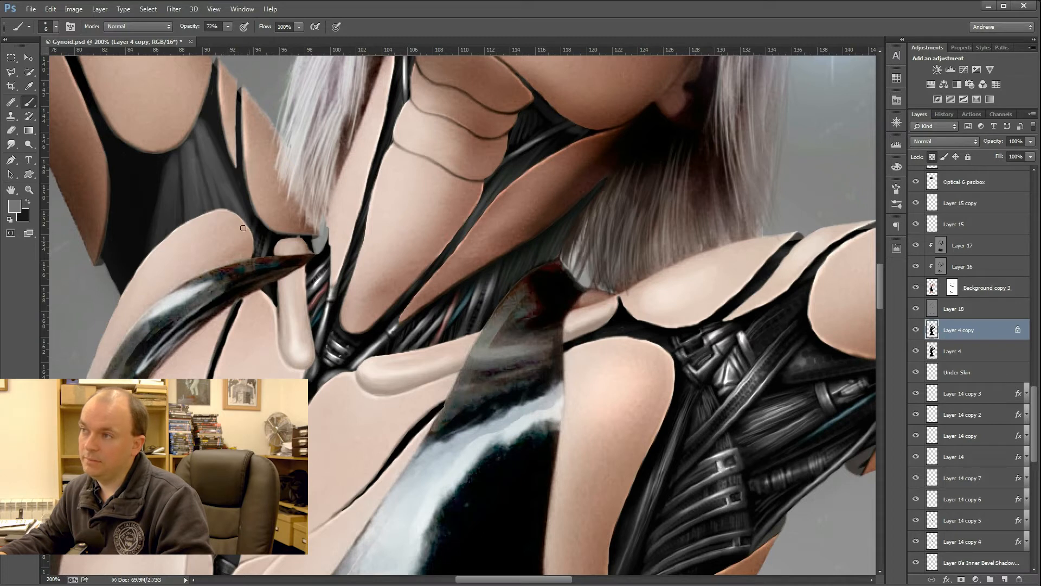
{"action": "key", "text": "bracketleft"}
{"action": "key", "text": "bracketleft"}
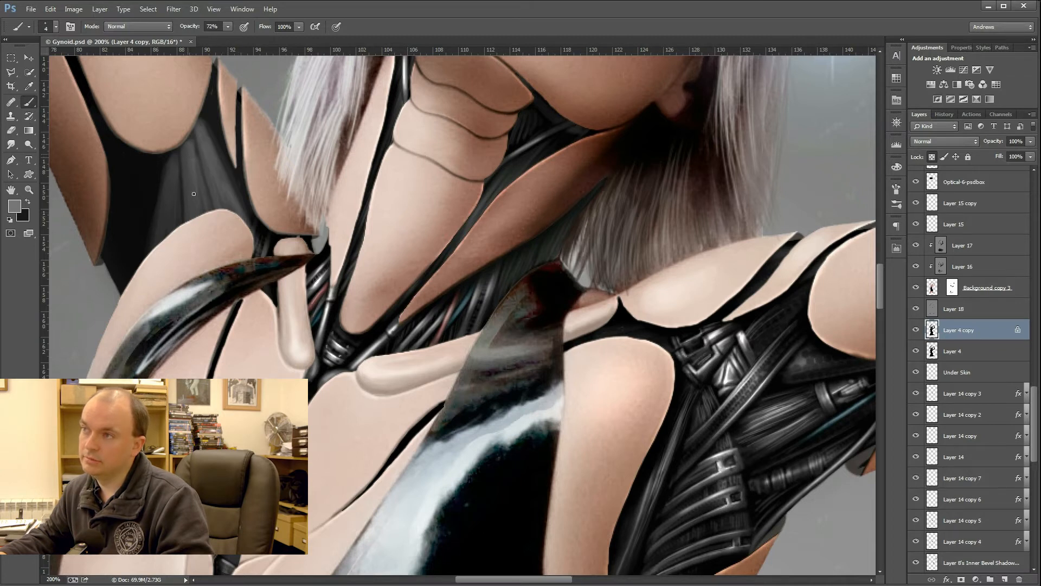
{"action": "left_click_drag", "start_coordinate": [168, 176], "coordinate": [160, 227]}
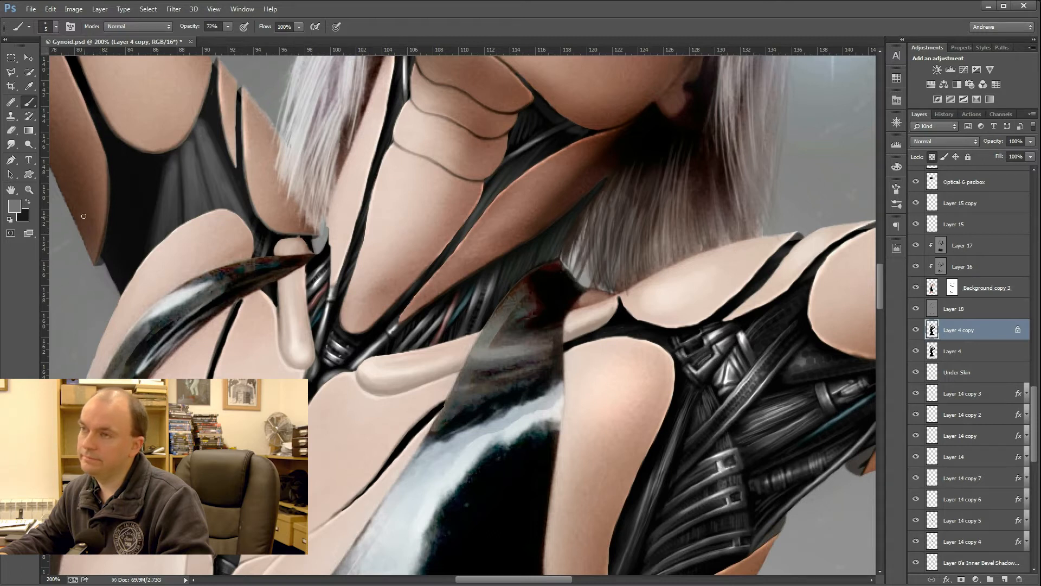
Step: Paint crossing grey strands in the left and lower parts of the shoulder cavity with 3 to 5 px brush sizes
{"action": "mouse_move", "coordinate": [127, 190]}
{"action": "left_mouse_down"}
{"action": "mouse_move", "coordinate": [135, 201]}
{"action": "mouse_move", "coordinate": [112, 158]}
{"action": "mouse_move", "coordinate": [133, 162]}
{"action": "mouse_move", "coordinate": [150, 201]}
{"action": "mouse_move", "coordinate": [133, 152]}
{"action": "mouse_move", "coordinate": [103, 125]}
{"action": "mouse_move", "coordinate": [145, 213]}
{"action": "left_mouse_up"}
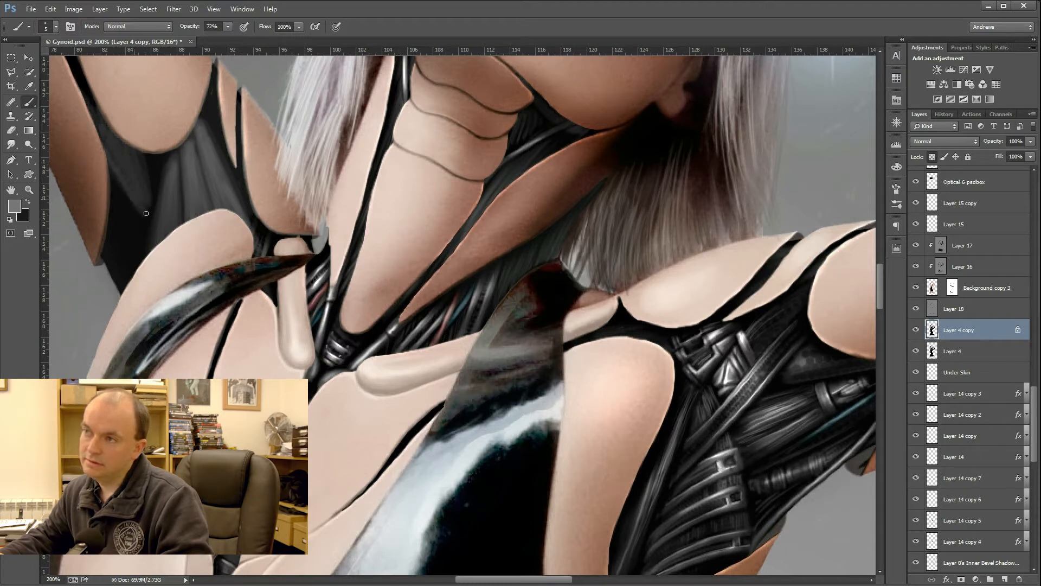
{"action": "left_click_drag", "start_coordinate": [127, 137], "coordinate": [144, 184]}
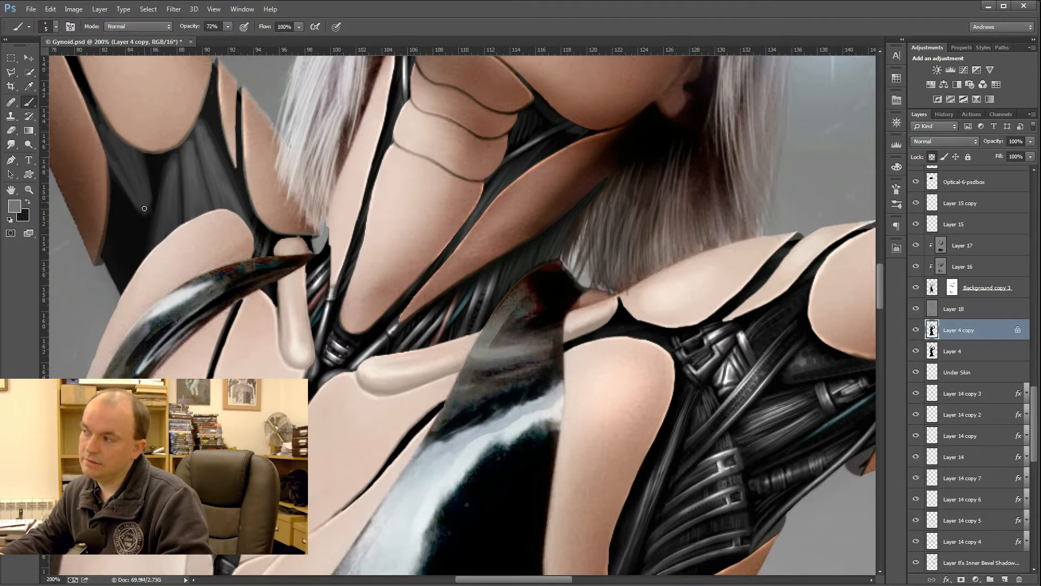
{"action": "mouse_move", "coordinate": [122, 272]}
{"action": "left_mouse_down"}
{"action": "mouse_move", "coordinate": [112, 241]}
{"action": "mouse_move", "coordinate": [125, 282]}
{"action": "mouse_move", "coordinate": [109, 228]}
{"action": "mouse_move", "coordinate": [139, 277]}
{"action": "mouse_move", "coordinate": [115, 205]}
{"action": "mouse_move", "coordinate": [130, 249]}
{"action": "mouse_move", "coordinate": [145, 241]}
{"action": "mouse_move", "coordinate": [104, 185]}
{"action": "mouse_move", "coordinate": [145, 238]}
{"action": "left_mouse_up"}
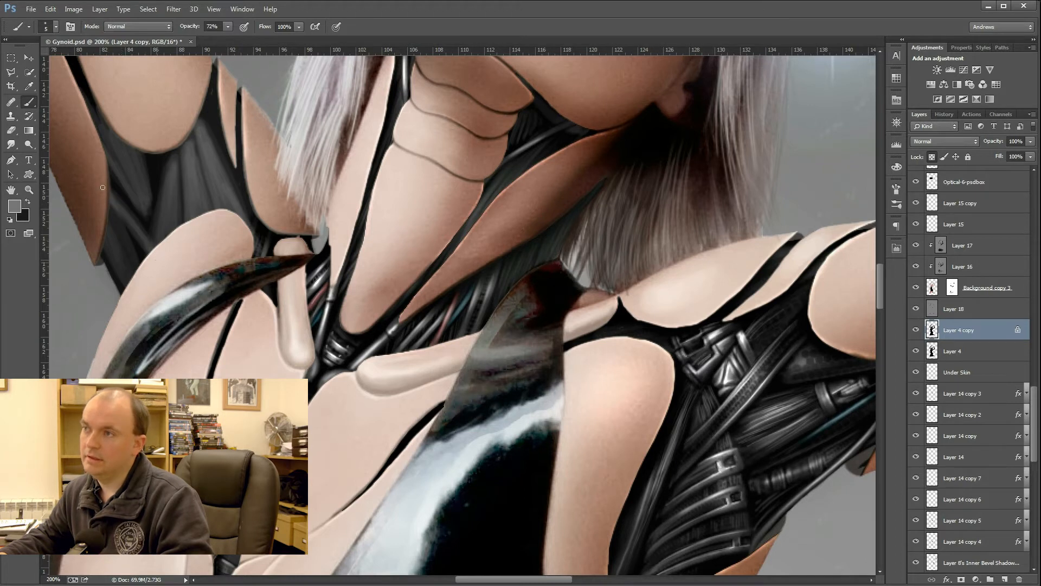
{"action": "mouse_move", "coordinate": [113, 194]}
{"action": "left_mouse_down"}
{"action": "mouse_move", "coordinate": [155, 261]}
{"action": "mouse_move", "coordinate": [109, 232]}
{"action": "mouse_move", "coordinate": [122, 249]}
{"action": "mouse_move", "coordinate": [109, 217]}
{"action": "mouse_move", "coordinate": [126, 277]}
{"action": "left_mouse_up"}
{"action": "key", "text": "["}
{"action": "key", "text": "["}
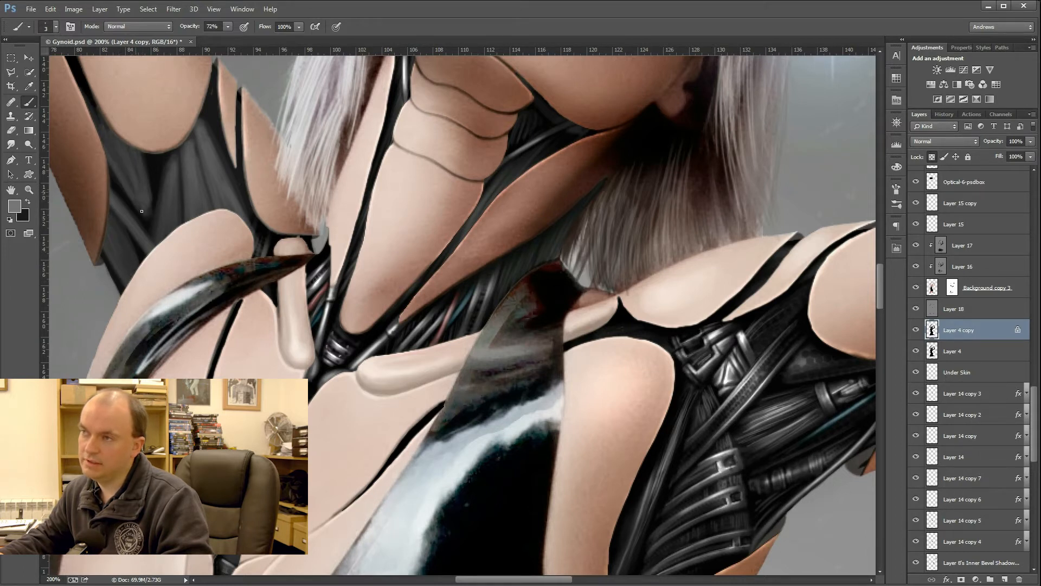
{"action": "key", "text": "]"}
{"action": "key", "text": "]"}
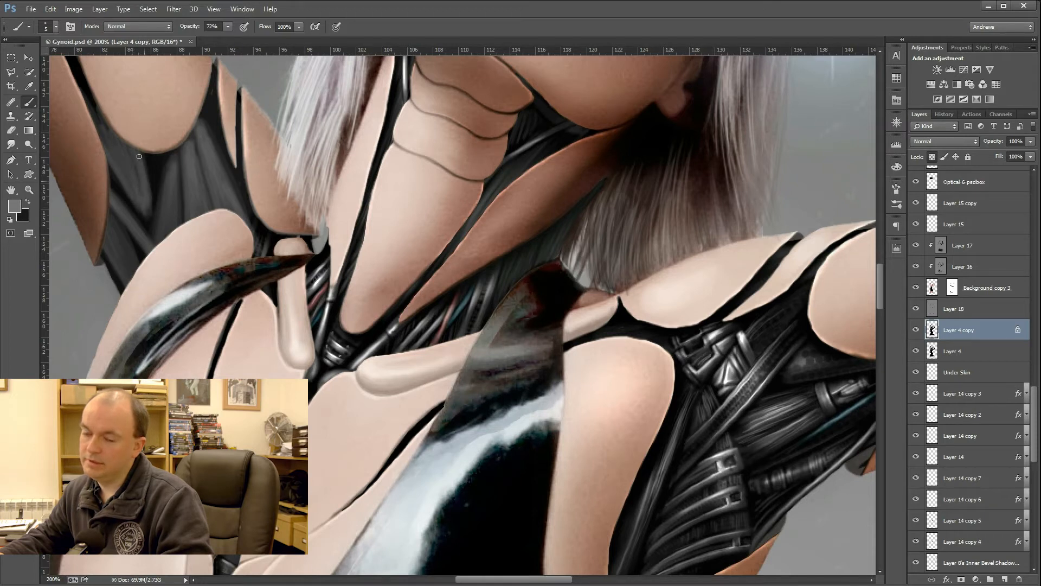
Step: Switch to black and paint 1 to 2 px dark lines between the strands and curved bands across their upper ends
{"action": "key", "text": "x"}
{"action": "key", "text": "bracketleft"}
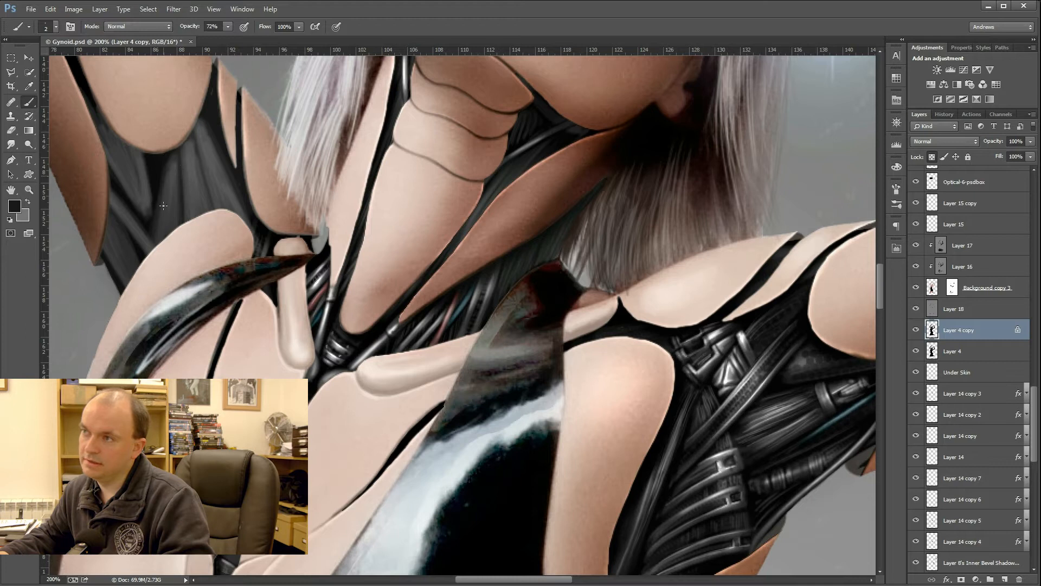
{"action": "left_click_drag", "start_coordinate": [187, 206], "coordinate": [194, 200]}
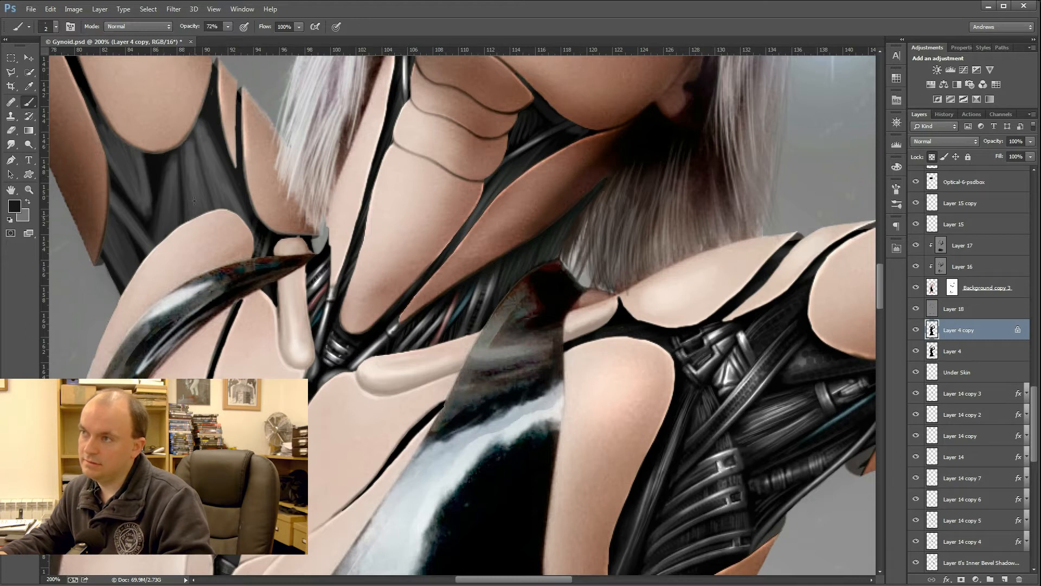
{"action": "key", "text": "bracketleft"}
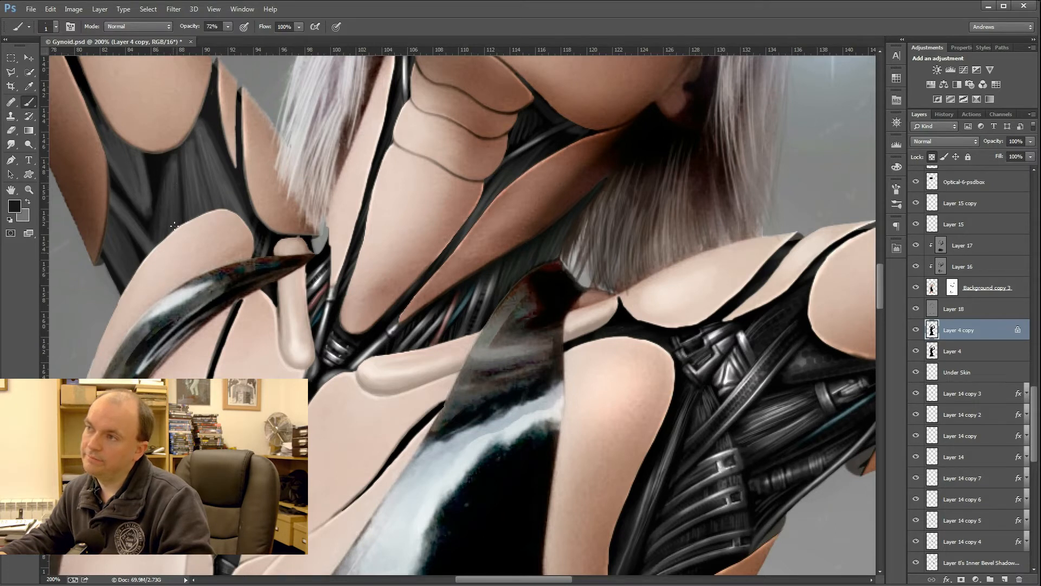
{"action": "key", "text": "bracketright"}
{"action": "key", "text": "bracketright"}
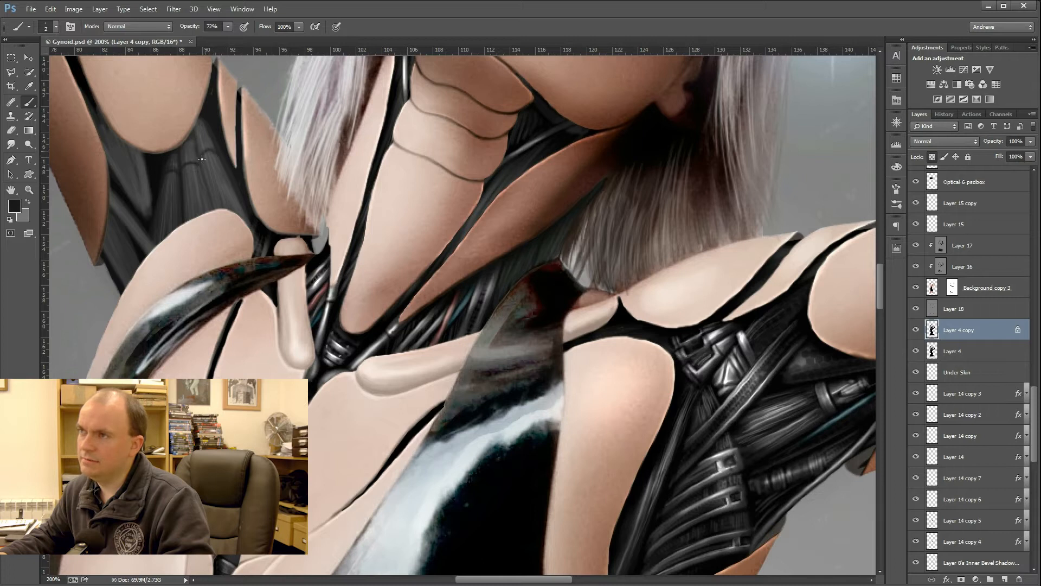
Step: Switch back to grey at 4 px and paint lighter caps on the upper ends of the central strands
{"action": "key", "text": "bracketright"}
{"action": "key", "text": "bracketright"}
{"action": "key", "text": "x"}
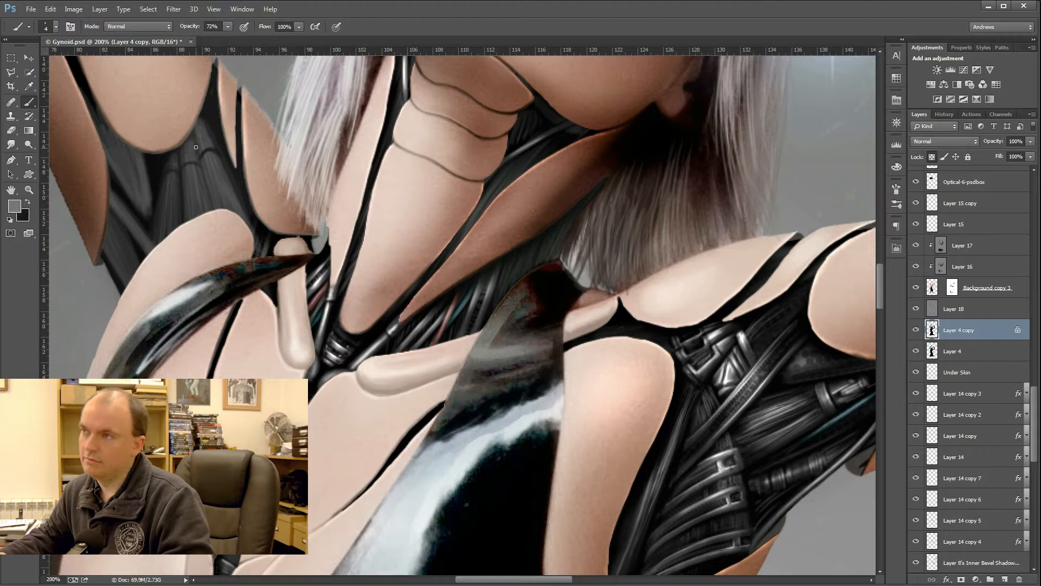
{"action": "mouse_move", "coordinate": [201, 150]}
{"action": "left_mouse_down"}
{"action": "mouse_move", "coordinate": [212, 146]}
{"action": "mouse_move", "coordinate": [201, 148]}
{"action": "left_mouse_up"}
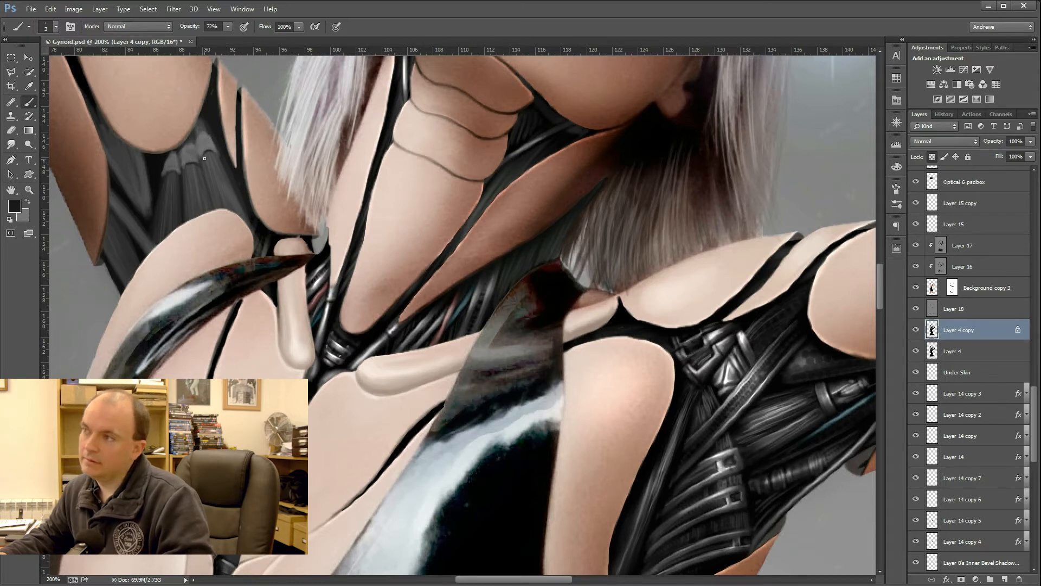
Step: Switch to black and use 1 to 2 px strokes to define the cap edges and divide the left bundle into fibres
{"action": "key", "text": "x"}
{"action": "key", "text": "bracketleft"}
{"action": "key", "text": "bracketleft"}
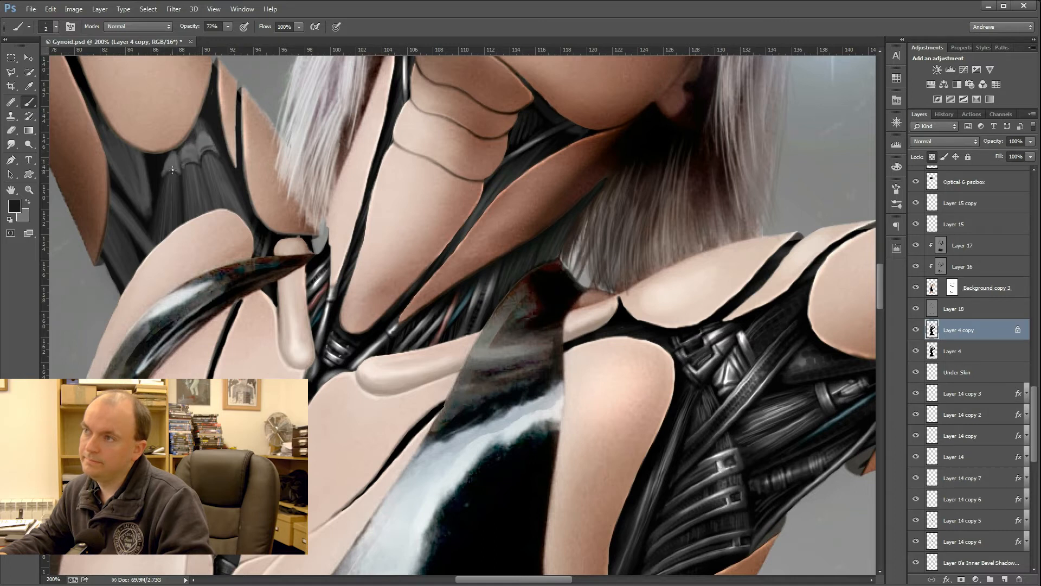
{"action": "left_click_drag", "start_coordinate": [104, 141], "coordinate": [130, 191]}
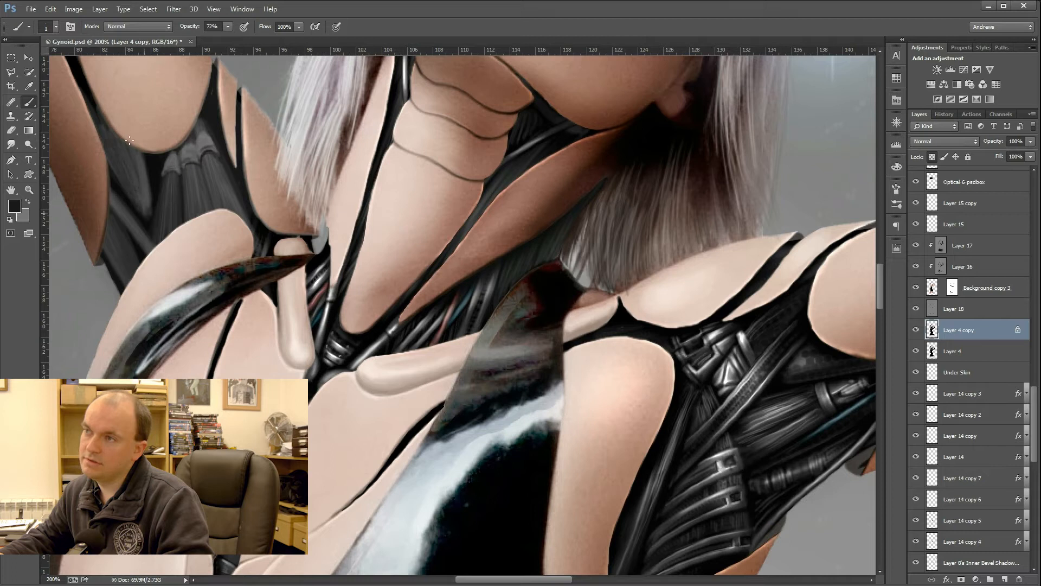
{"action": "key", "text": "bracketright"}
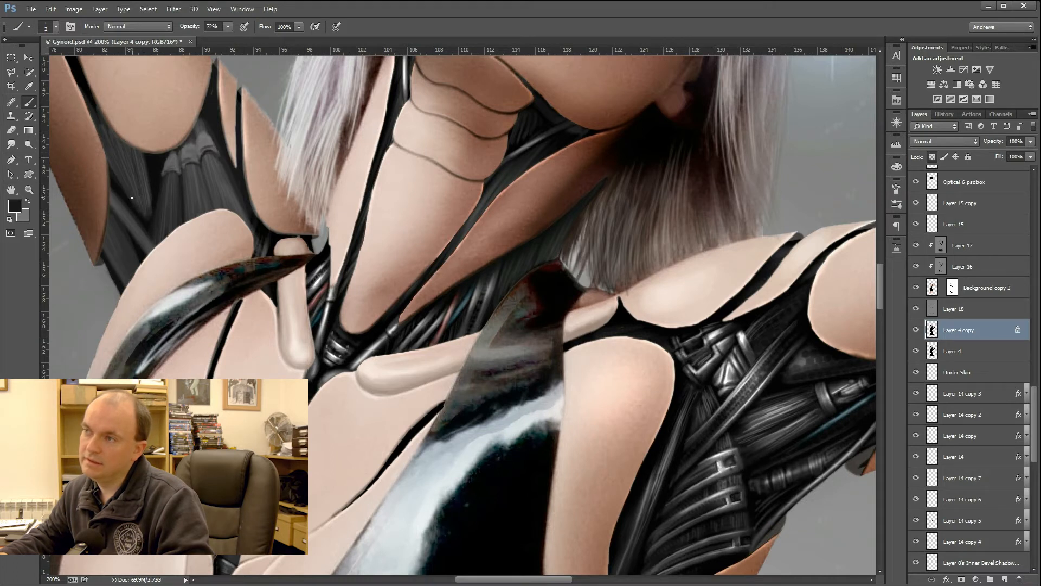
Step: Switch to grey at 5 px and paint a lighter cap on the lower end of the left fibre bundle
{"action": "key", "text": "bracketright"}
{"action": "key", "text": "bracketright"}
{"action": "key", "text": "x"}
{"action": "key", "text": "bracketleft"}
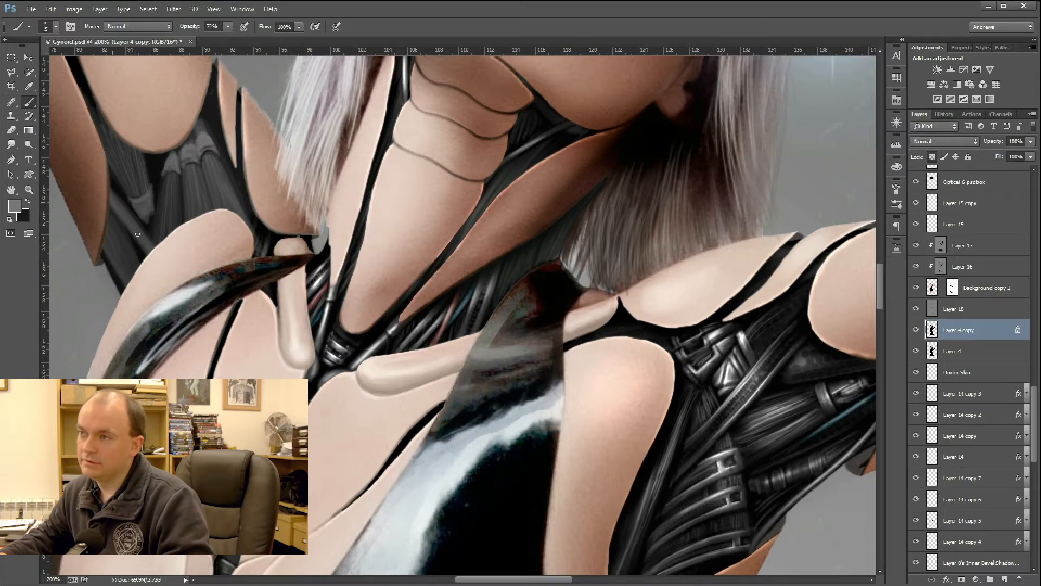
Step: Refine the lower strands of the shoulder cavity with 1 px grey strokes and fine black lines
{"action": "key", "text": "bracketleft"}
{"action": "key", "text": "bracketleft"}
{"action": "key", "text": "bracketleft"}
{"action": "key", "text": "bracketleft"}
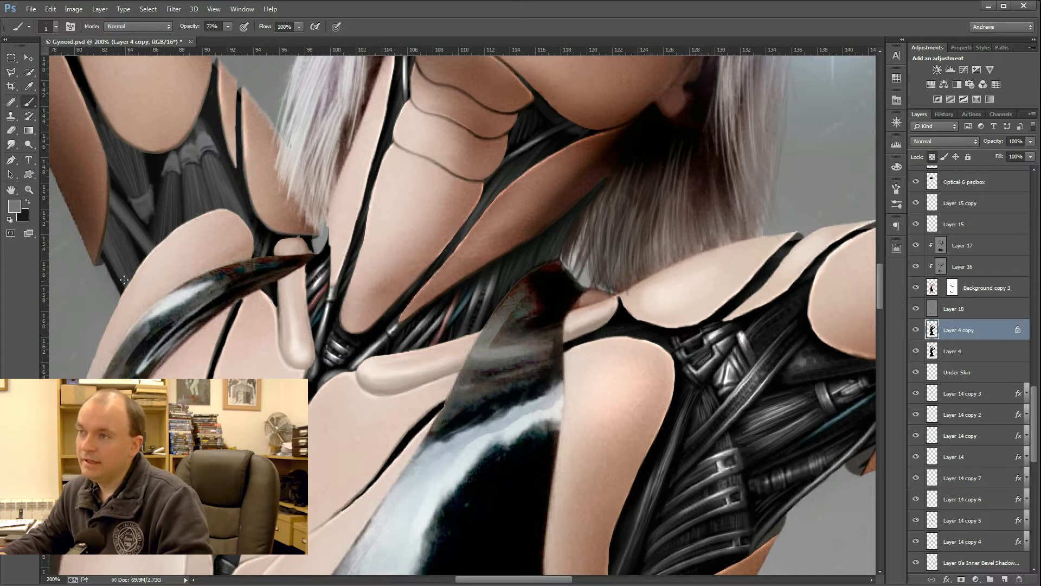
{"action": "key", "text": "x"}
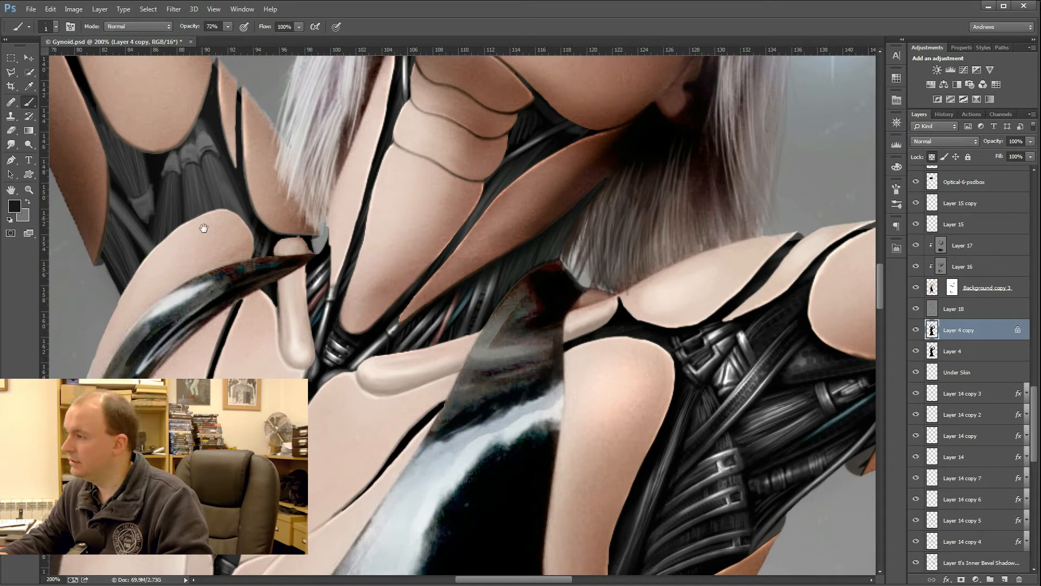
{"action": "left_click_drag", "start_coordinate": [205, 243], "coordinate": [199, 232]}
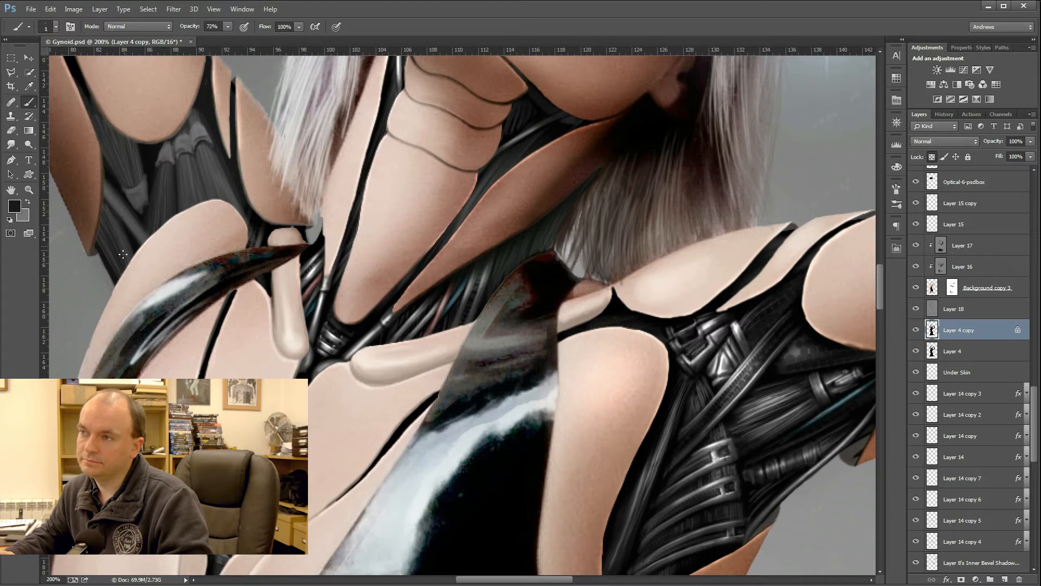
Step: Switch to grey with a slightly larger brush and paint a strand at the lower end of the shoulder cavity
{"action": "key", "text": "x"}
{"action": "key", "text": "bracketright"}
{"action": "key", "text": "bracketright"}
{"action": "left_click_drag", "start_coordinate": [126, 235], "coordinate": [128, 258]}
{"action": "key", "text": "bracketleft"}
{"action": "key", "text": "bracketleft"}
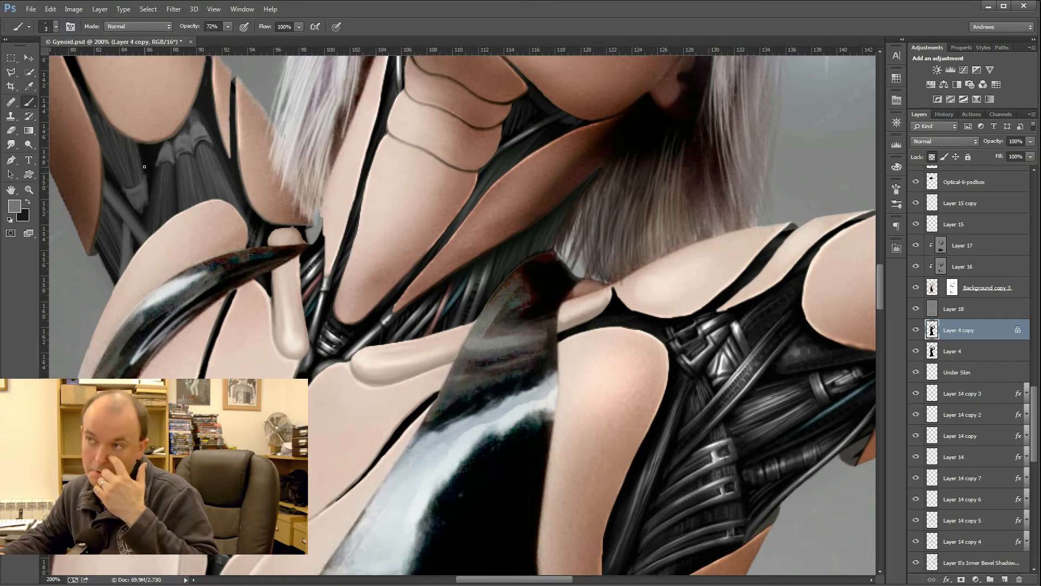
Step: Refine the caps and upper fibres of the central strands with grey strokes, varying the brush between 1 and 4 px
{"action": "key", "text": "bracketleft"}
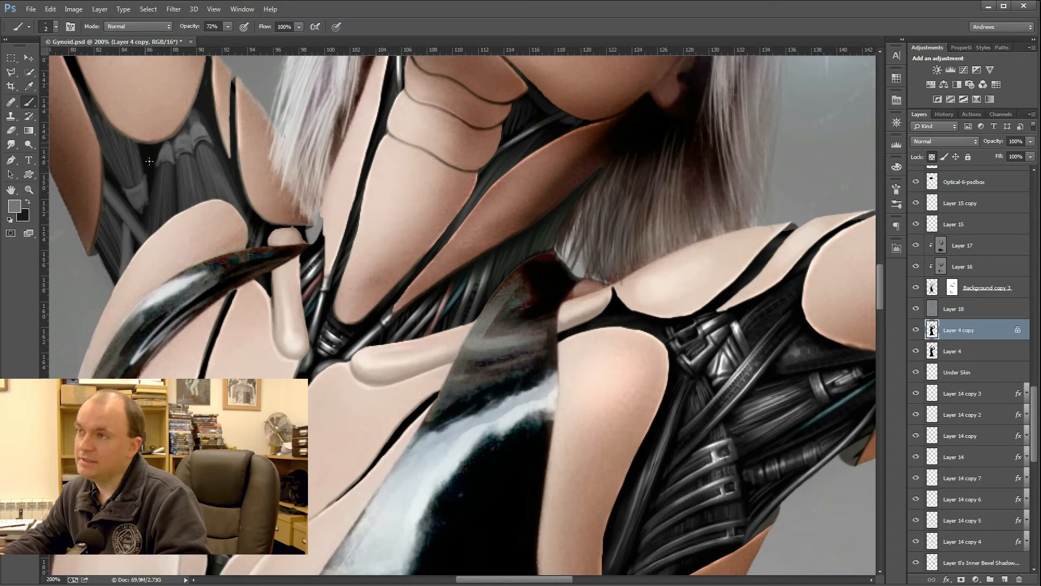
{"action": "key", "text": "bracketright"}
{"action": "key", "text": "bracketright"}
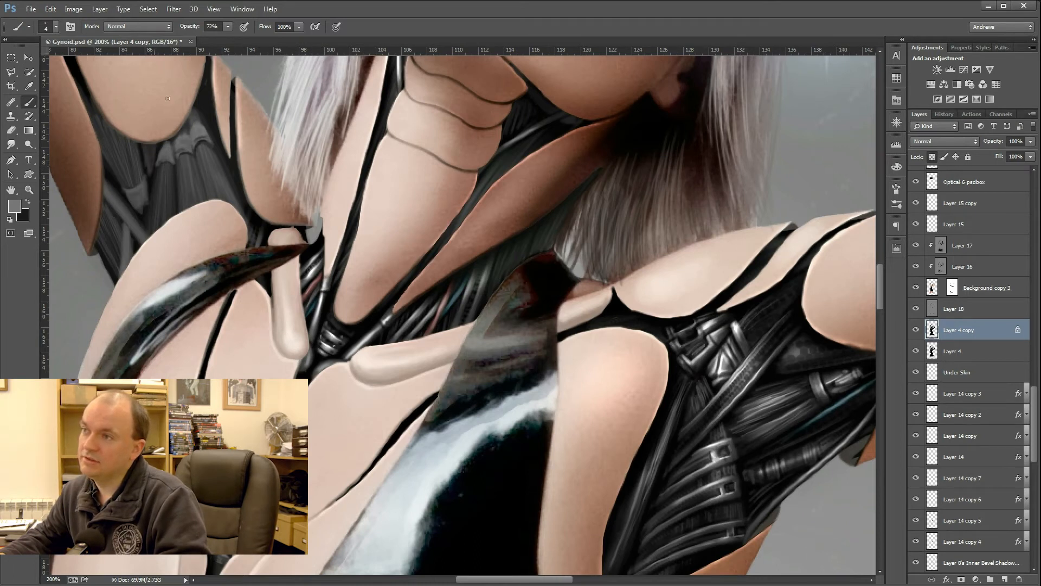
{"action": "key", "text": "bracketleft"}
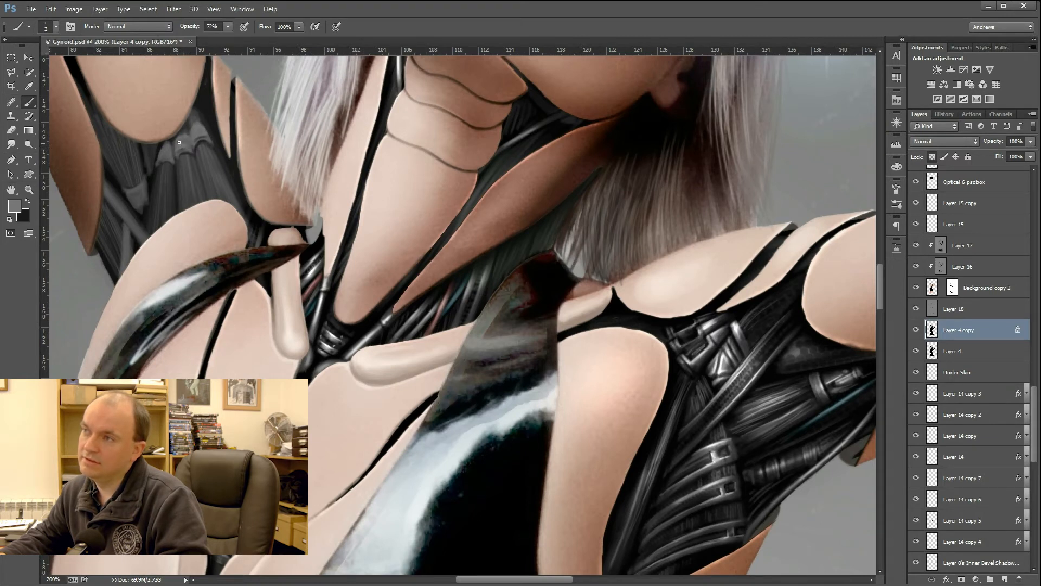
{"action": "key", "text": "bracketleft"}
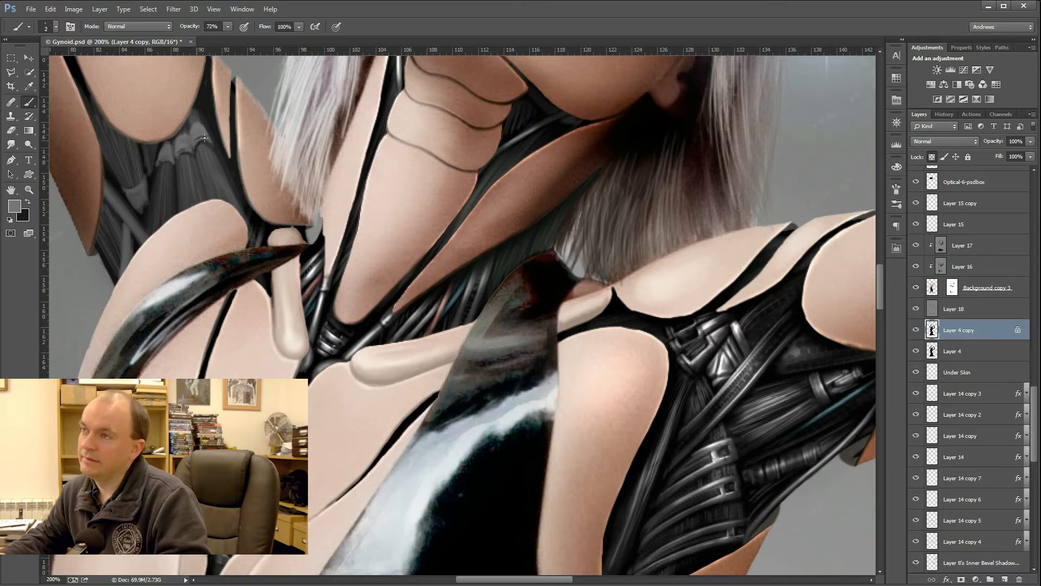
{"action": "key", "text": "bracketright"}
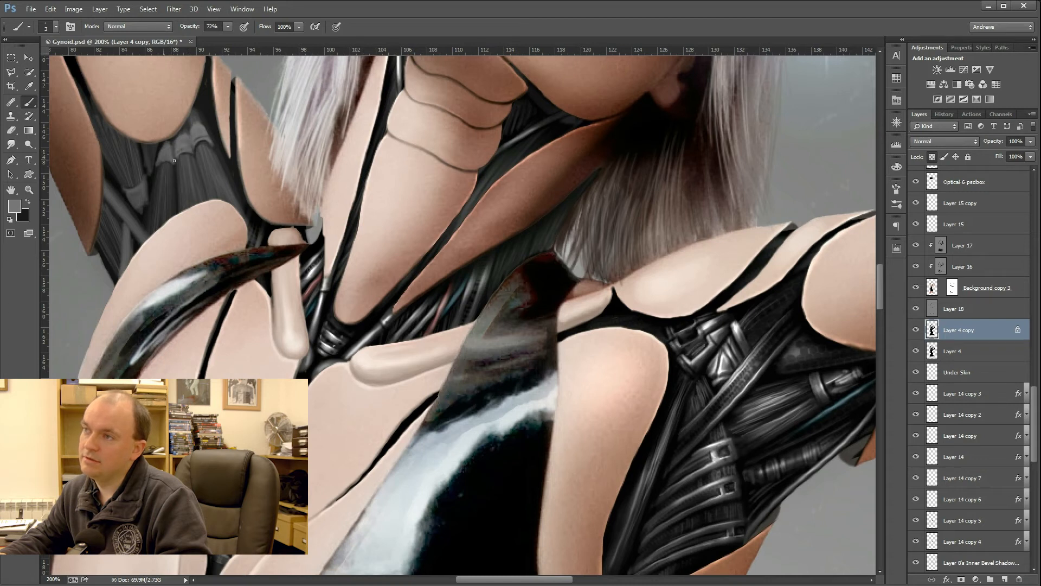
{"action": "key", "text": "bracketleft"}
{"action": "key", "text": "bracketleft"}
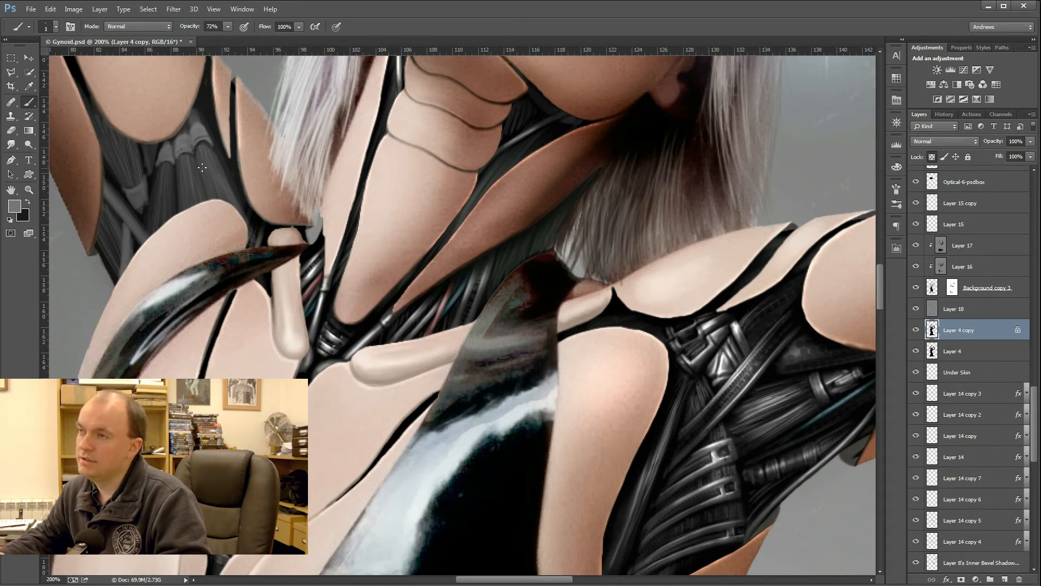
{"action": "left_click", "coordinate": [16, 209]}
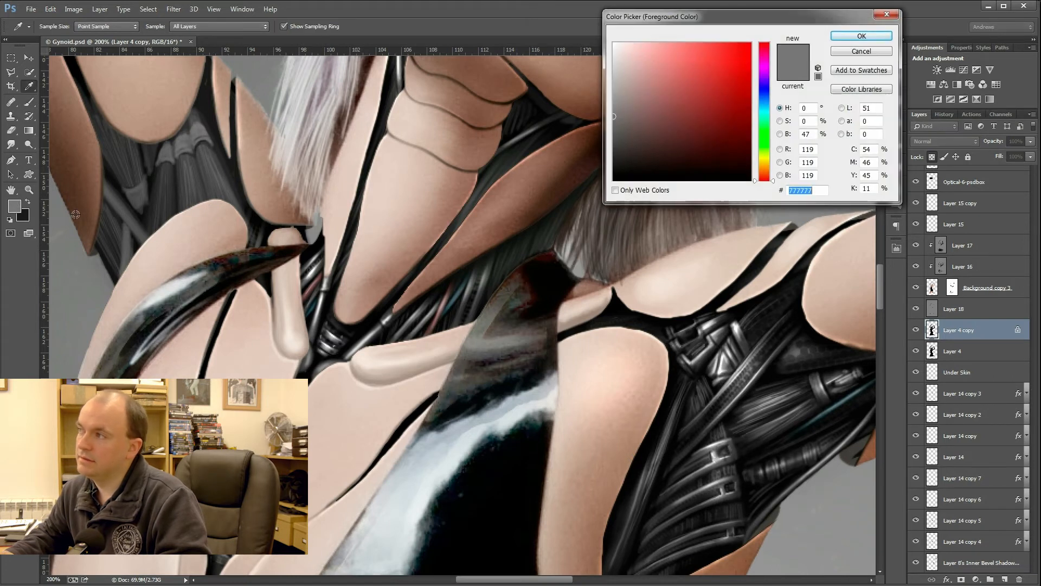
{"action": "left_click_drag", "start_coordinate": [714, 18], "coordinate": [465, 150]}
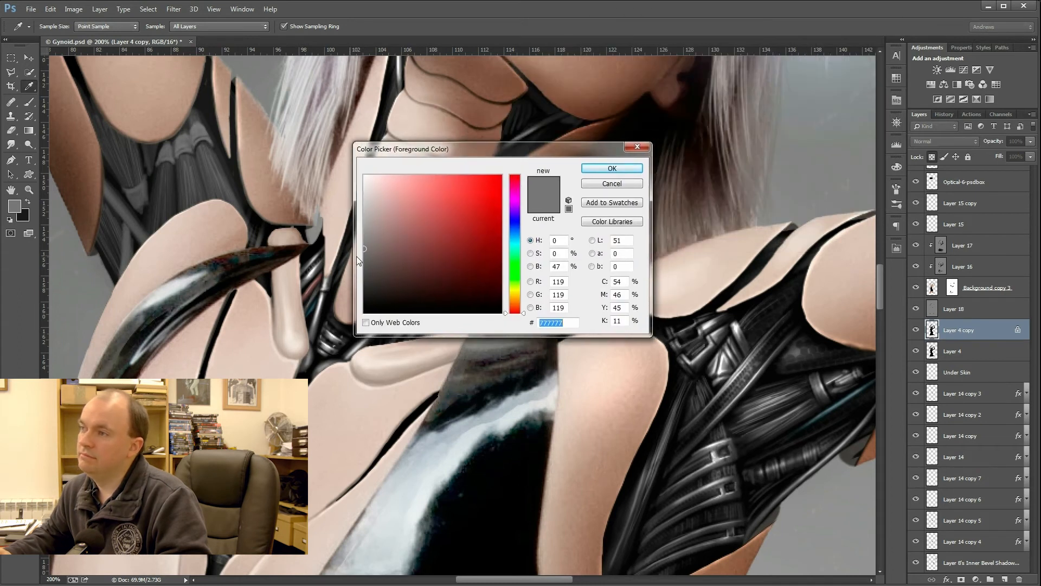
{"action": "left_click", "coordinate": [619, 179]}
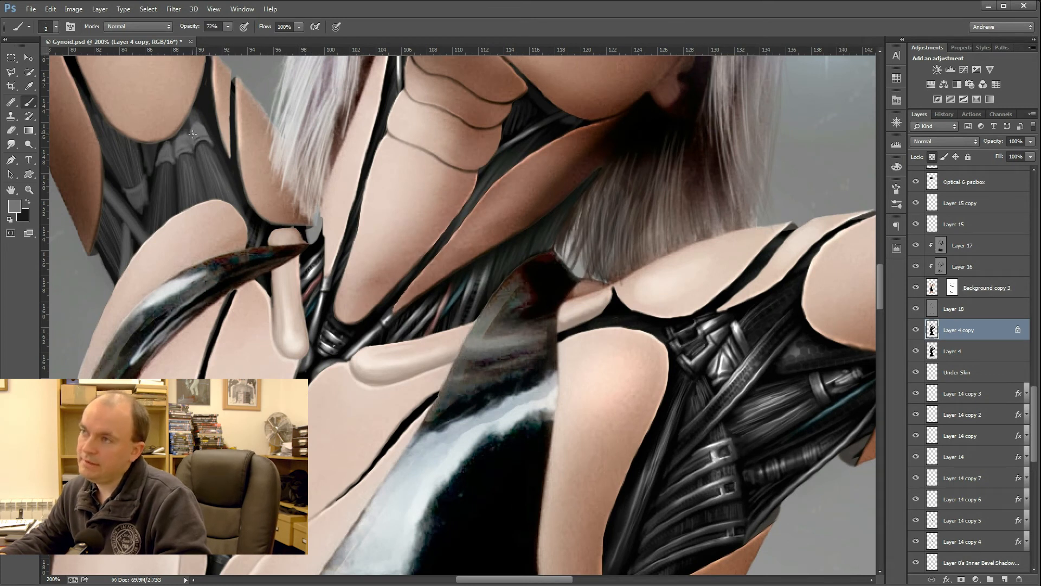
Step: Switch to black at about 3 px and paint dark slots into the uppermost cap of the central strands
{"action": "key", "text": "x"}
{"action": "key", "text": "bracketright"}
{"action": "key", "text": "bracketright"}
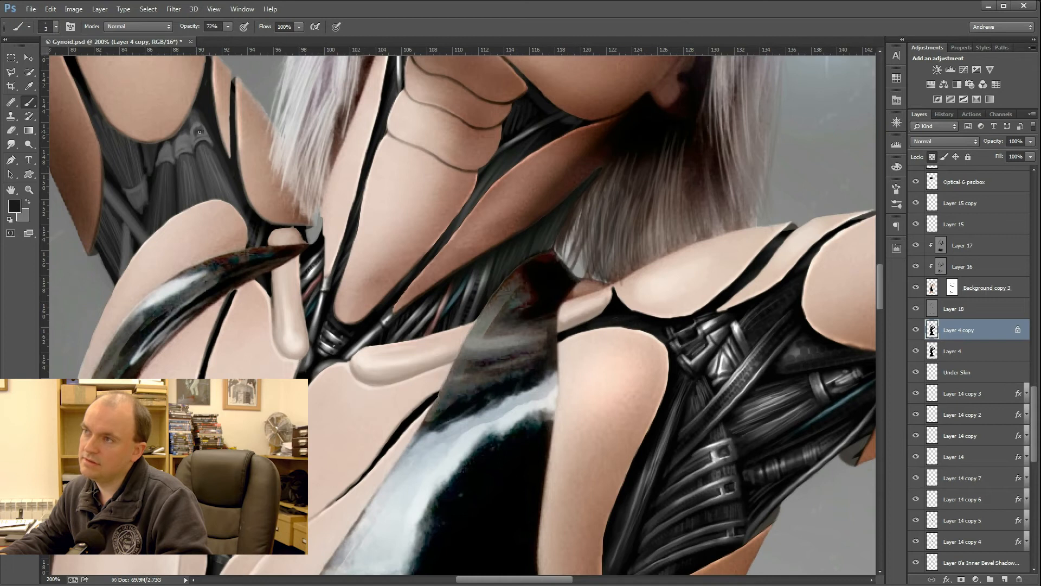
{"action": "left_click_drag", "start_coordinate": [194, 132], "coordinate": [200, 128]}
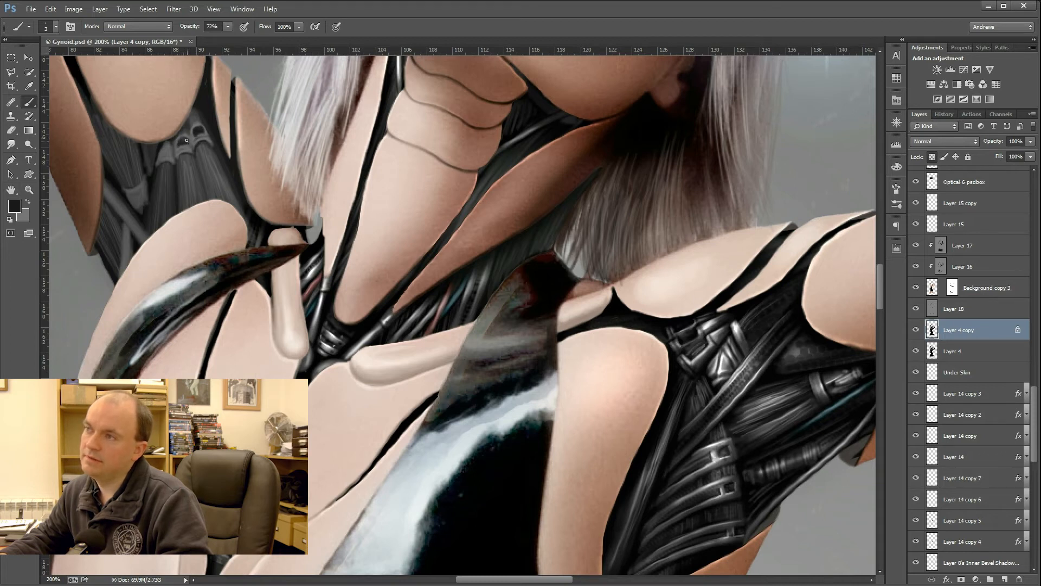
{"action": "key", "text": "bracketleft"}
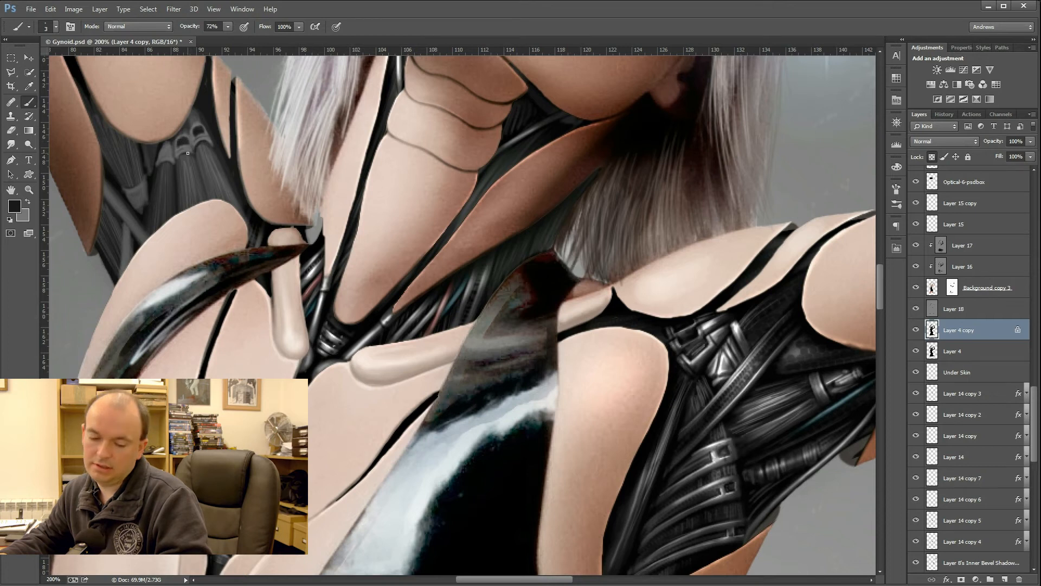
Step: Change the grey to a lighter #c3c3c3 and paint 1 to 3 px highlights on the central caps and strands
{"action": "key", "text": "x"}
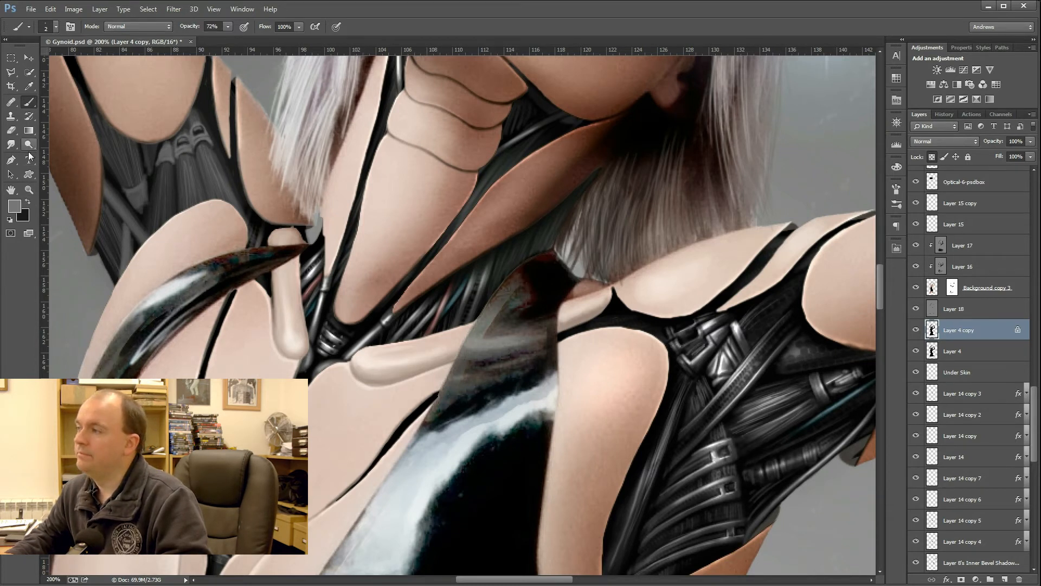
{"action": "left_click", "coordinate": [14, 205]}
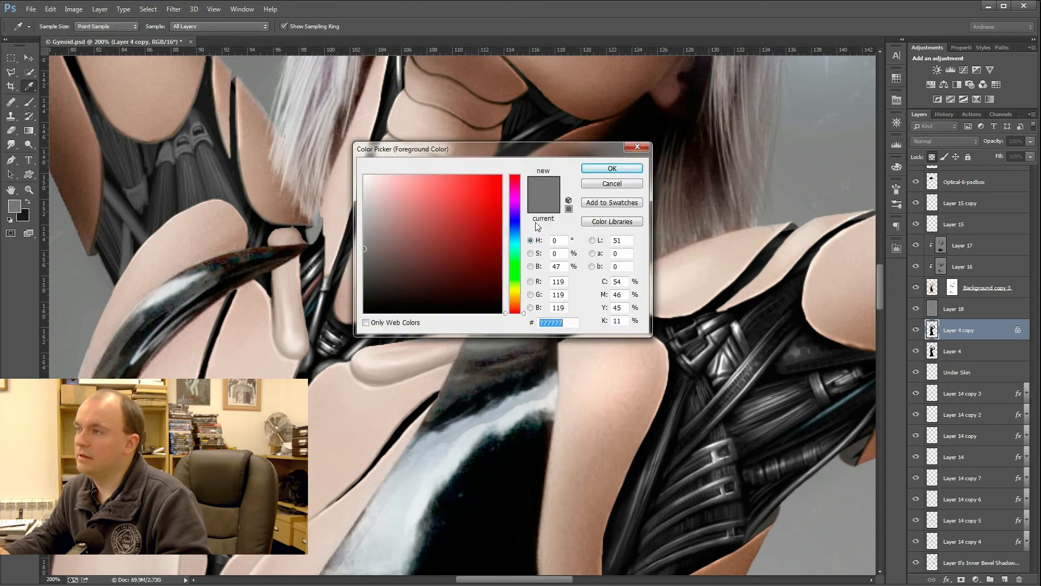
{"action": "left_click", "coordinate": [365, 207]}
{"action": "left_click", "coordinate": [611, 168]}
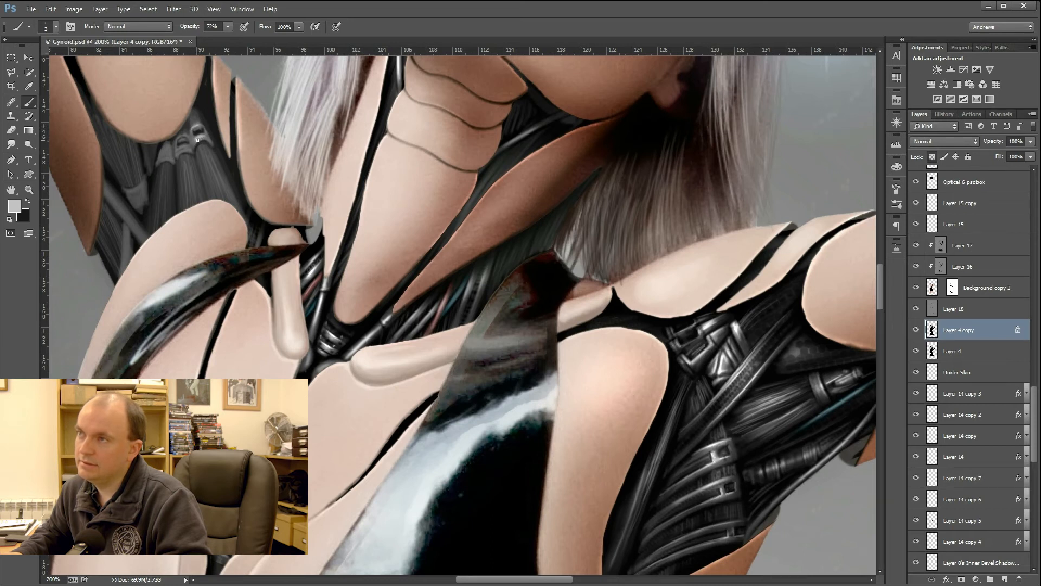
{"action": "key", "text": "bracketleft"}
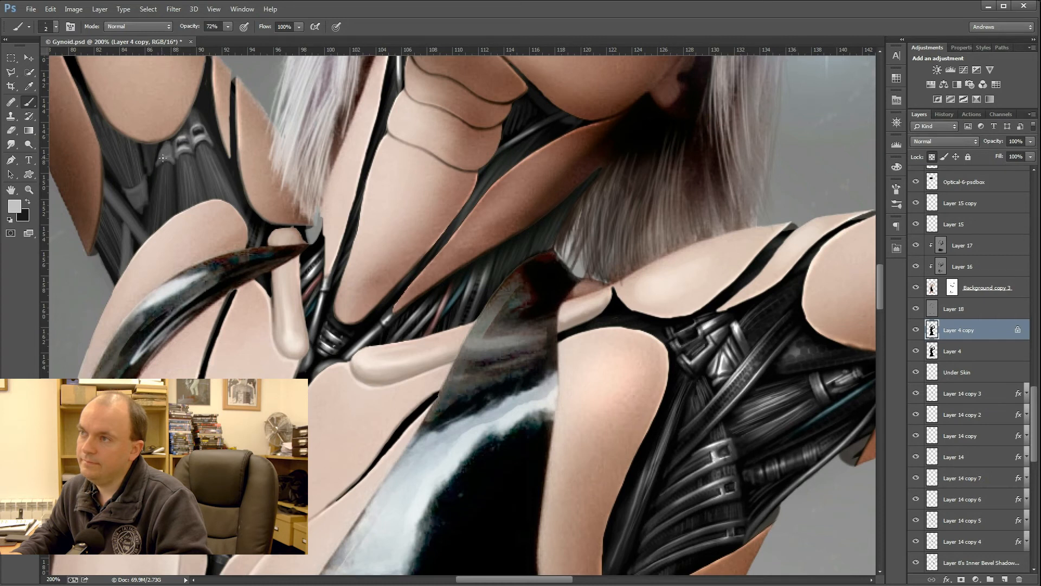
{"action": "key", "text": "bracketleft"}
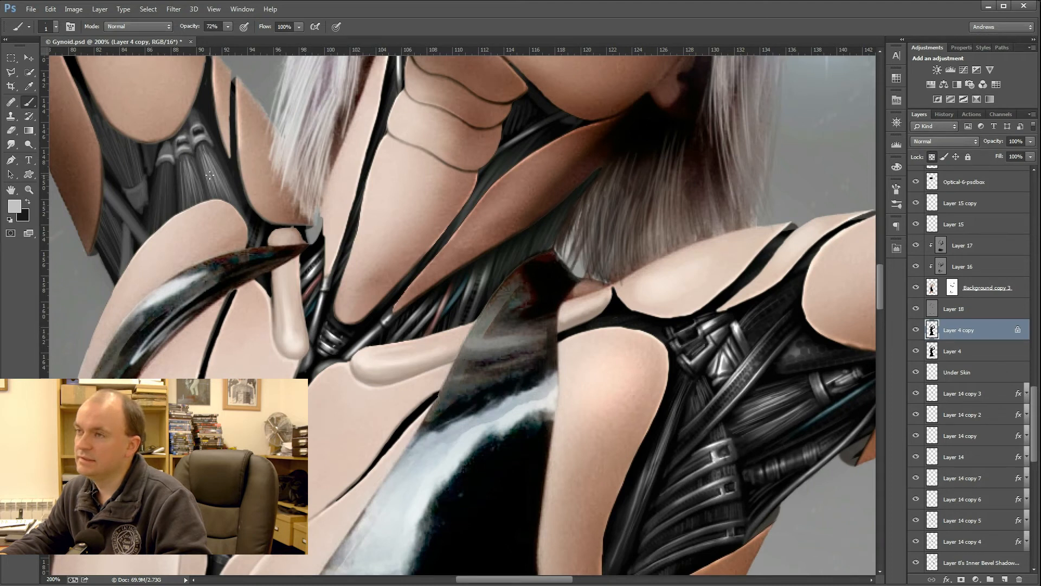
Step: Brighten the central strands with the Dodge tool on Highlights at 30% exposure, starting at 4 px and enlarging the brush slightly
{"action": "left_click_drag", "start_coordinate": [30, 144], "coordinate": [67, 142]}
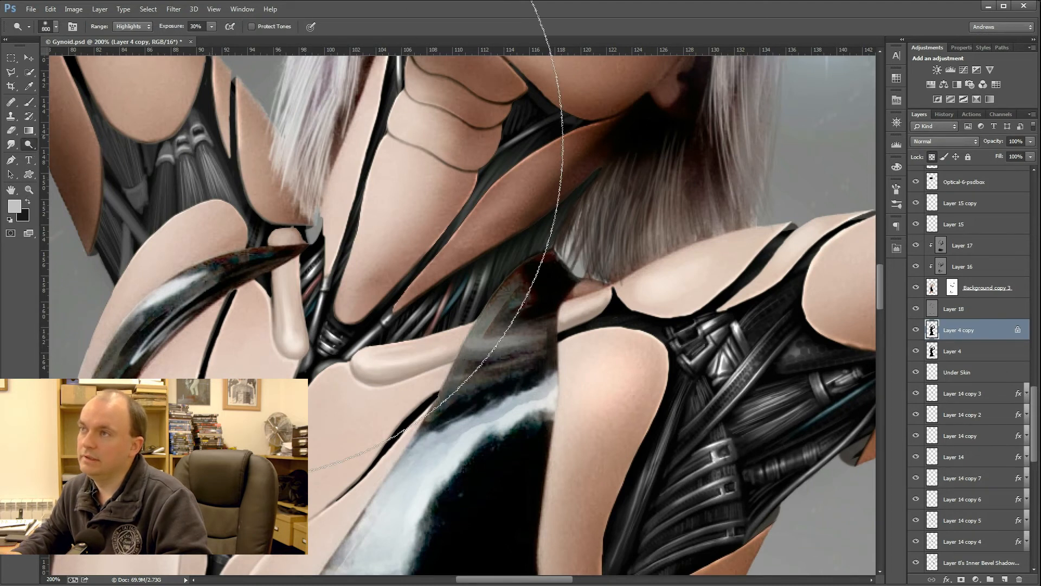
{"action": "key", "text": "bracketleft"}
{"action": "key", "text": "bracketleft"}
{"action": "key", "text": "bracketleft"}
{"action": "key", "text": "bracketleft"}
{"action": "key", "text": "bracketleft"}
{"action": "key", "text": "bracketleft"}
{"action": "key", "text": "bracketleft"}
{"action": "key", "text": "bracketleft"}
{"action": "key", "text": "bracketleft"}
{"action": "key", "text": "bracketleft"}
{"action": "key", "text": "bracketleft"}
{"action": "key", "text": "bracketleft"}
{"action": "key", "text": "bracketleft"}
{"action": "key", "text": "bracketleft"}
{"action": "key", "text": "bracketleft"}
{"action": "key", "text": "bracketleft"}
{"action": "key", "text": "bracketleft"}
{"action": "key", "text": "bracketleft"}
{"action": "key", "text": "bracketleft"}
{"action": "key", "text": "bracketleft"}
{"action": "key", "text": "bracketright"}
{"action": "key", "text": "bracketright"}
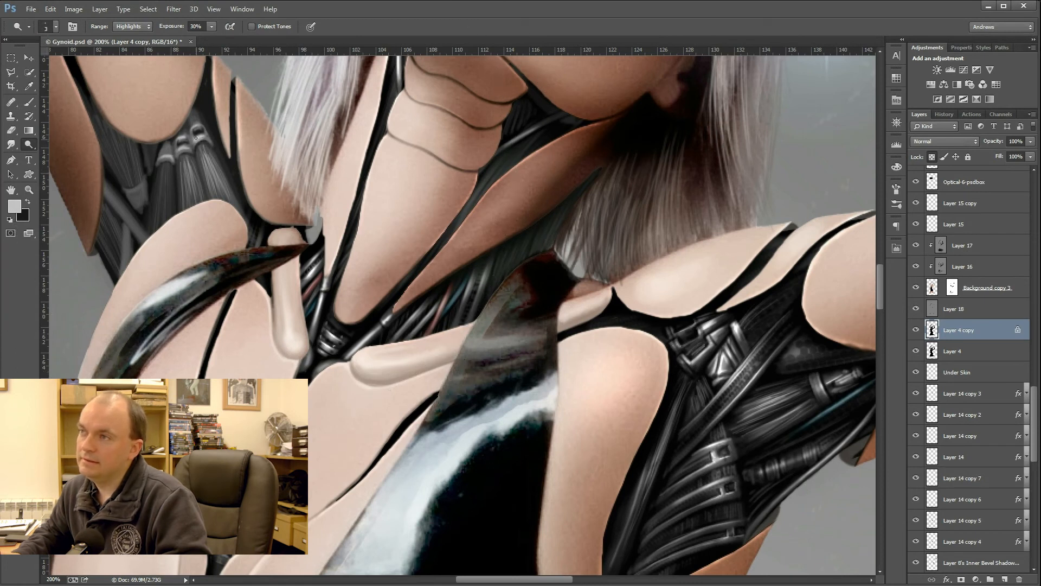
{"action": "key", "text": "bracketright"}
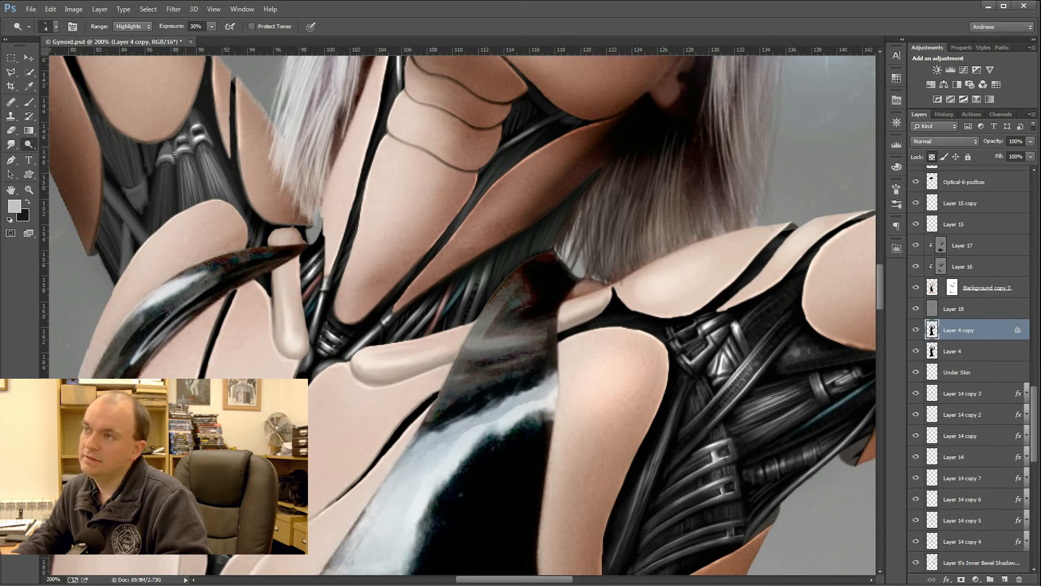
{"action": "mouse_move", "coordinate": [172, 156]}
{"action": "left_mouse_down"}
{"action": "mouse_move", "coordinate": [196, 172]}
{"action": "mouse_move", "coordinate": [187, 163]}
{"action": "mouse_move", "coordinate": [191, 202]}
{"action": "left_mouse_up"}
{"action": "key", "text": "bracketright"}
{"action": "key", "text": "bracketright"}
{"action": "mouse_move", "coordinate": [208, 156]}
{"action": "left_mouse_down"}
{"action": "mouse_move", "coordinate": [217, 192]}
{"action": "mouse_move", "coordinate": [214, 184]}
{"action": "left_mouse_up"}
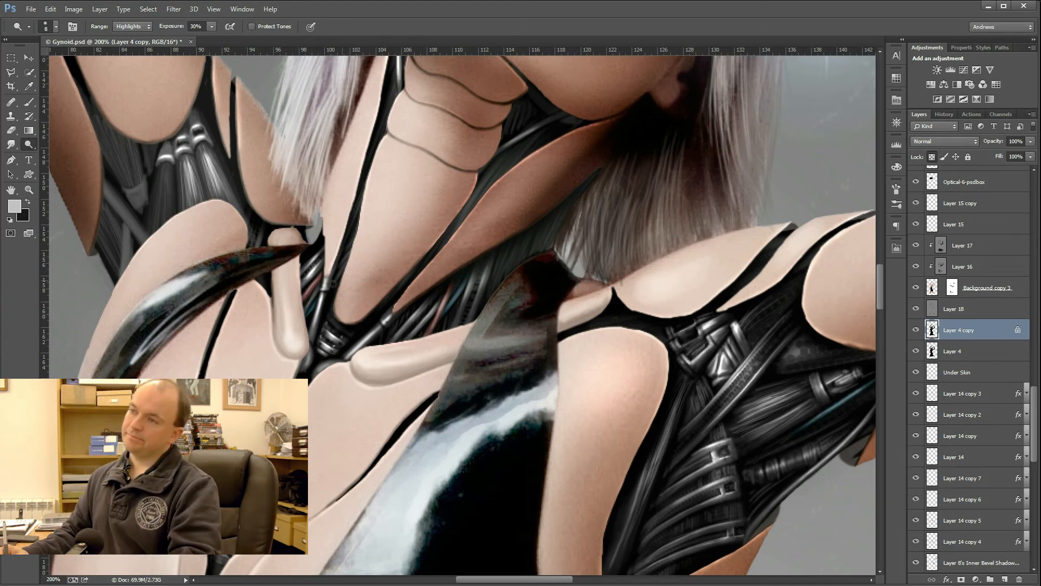
Step: Paint fine light grey highlights and black lines on the lower diagonal strand, and brighten it with the Dodge tool
{"action": "left_click", "coordinate": [30, 103]}
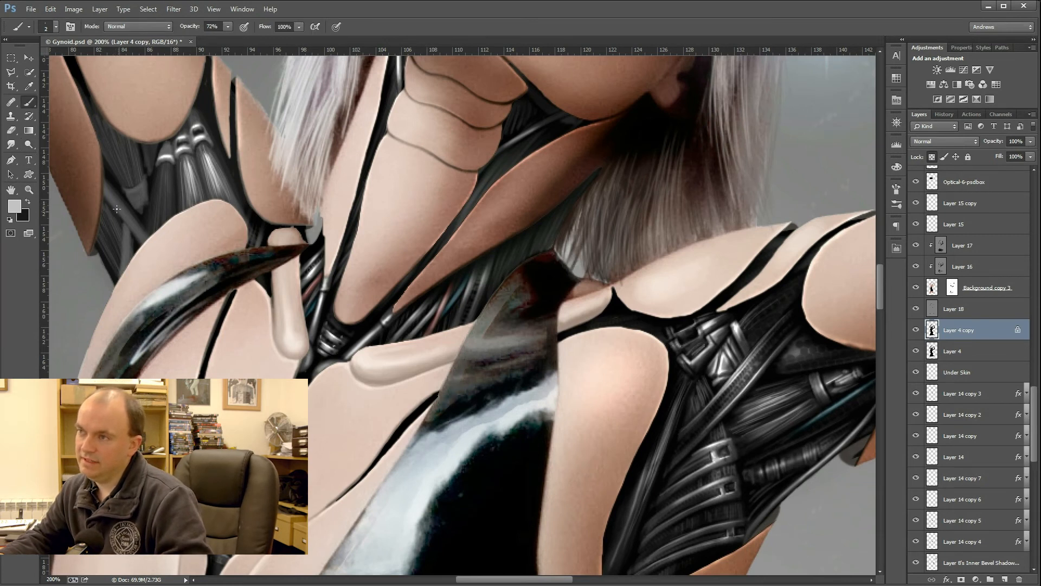
{"action": "key", "text": "bracketright"}
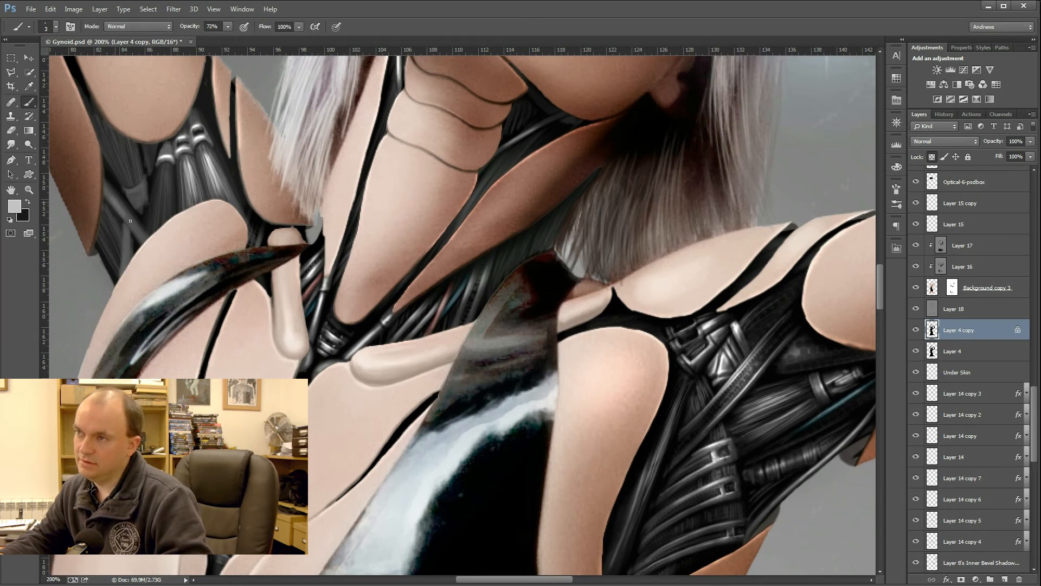
{"action": "key", "text": "bracketleft"}
{"action": "key", "text": "bracketleft"}
{"action": "key", "text": "x"}
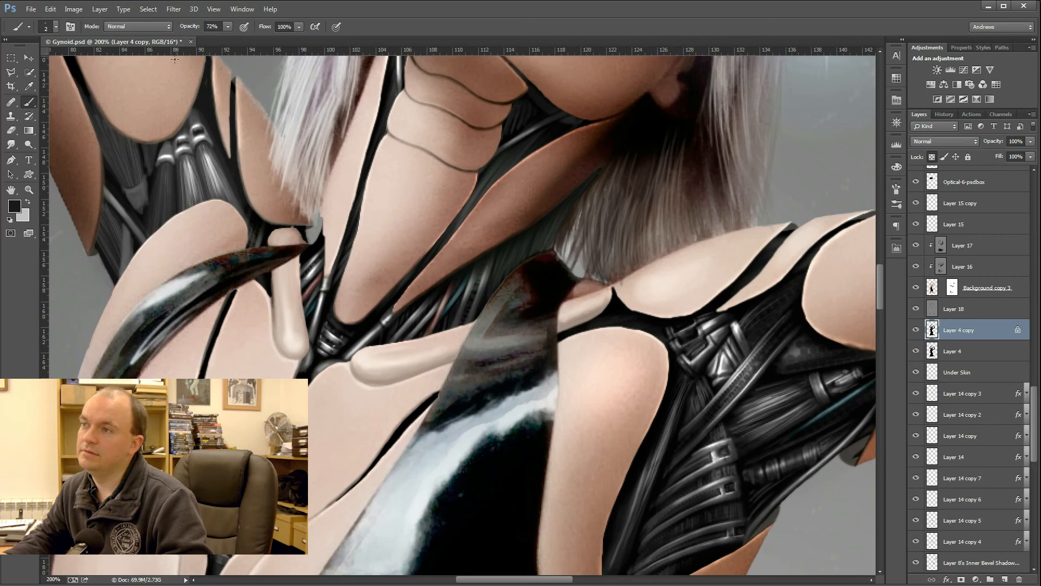
{"action": "left_click", "coordinate": [27, 203]}
{"action": "left_click", "coordinate": [29, 143]}
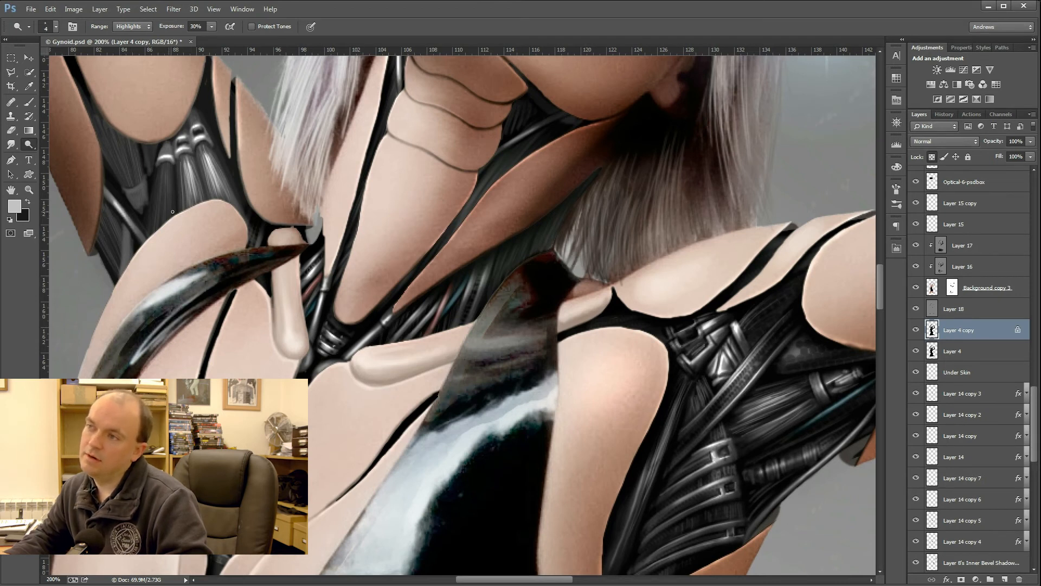
Step: Set the foreground colour to a muted blue, #5878a3
{"action": "left_click", "coordinate": [14, 206]}
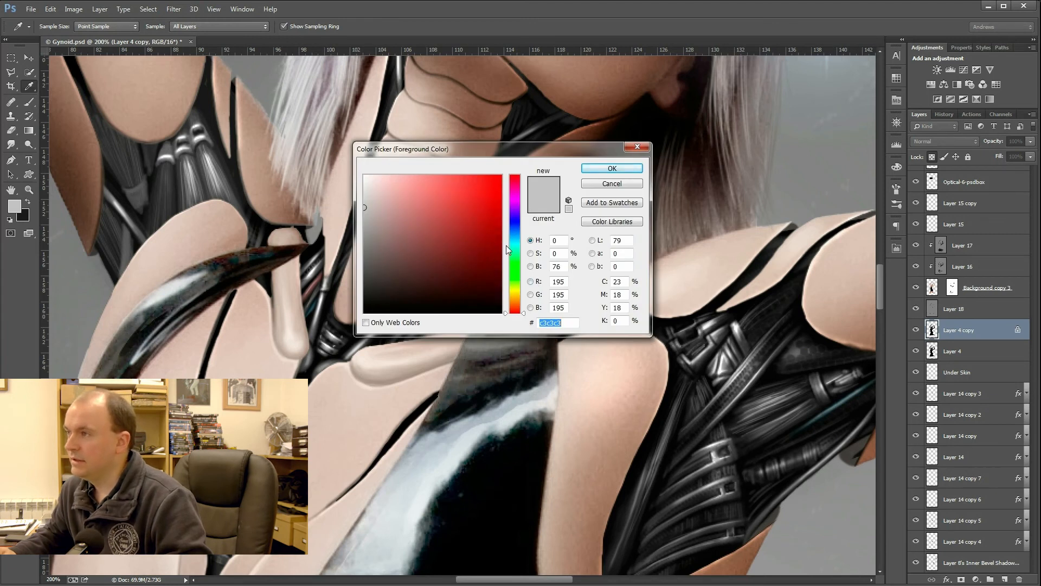
{"action": "left_click", "coordinate": [515, 231]}
{"action": "left_click_drag", "start_coordinate": [456, 225], "coordinate": [427, 228]}
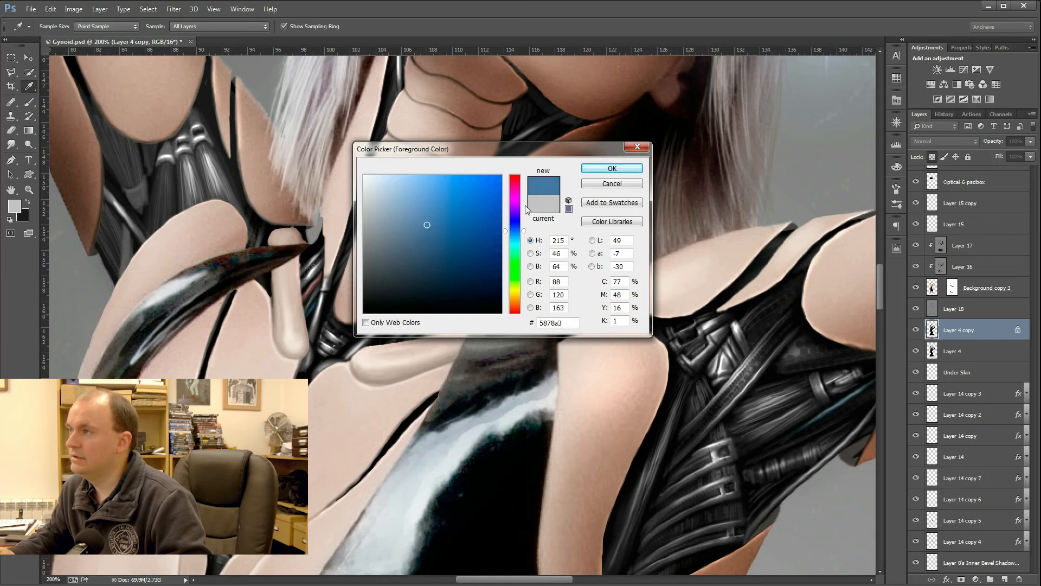
{"action": "left_click", "coordinate": [611, 168]}
Step: Tint the lower diagonal strand blue using the Brush in Color mode at 72% opacity and about 5 px
{"action": "key", "text": "o"}
{"action": "left_click", "coordinate": [24, 104]}
{"action": "left_click", "coordinate": [148, 27]}
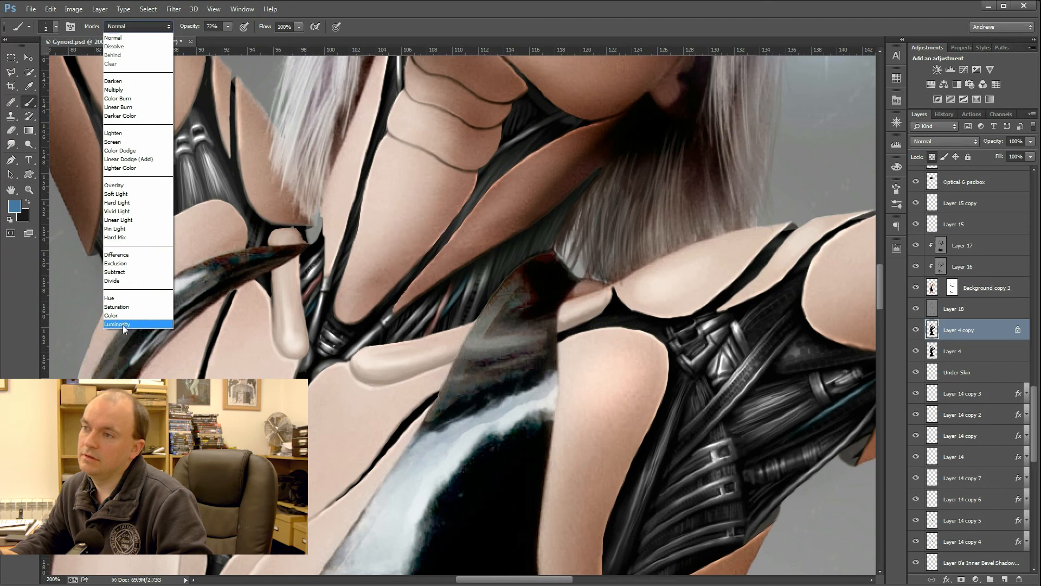
{"action": "left_click", "coordinate": [122, 314]}
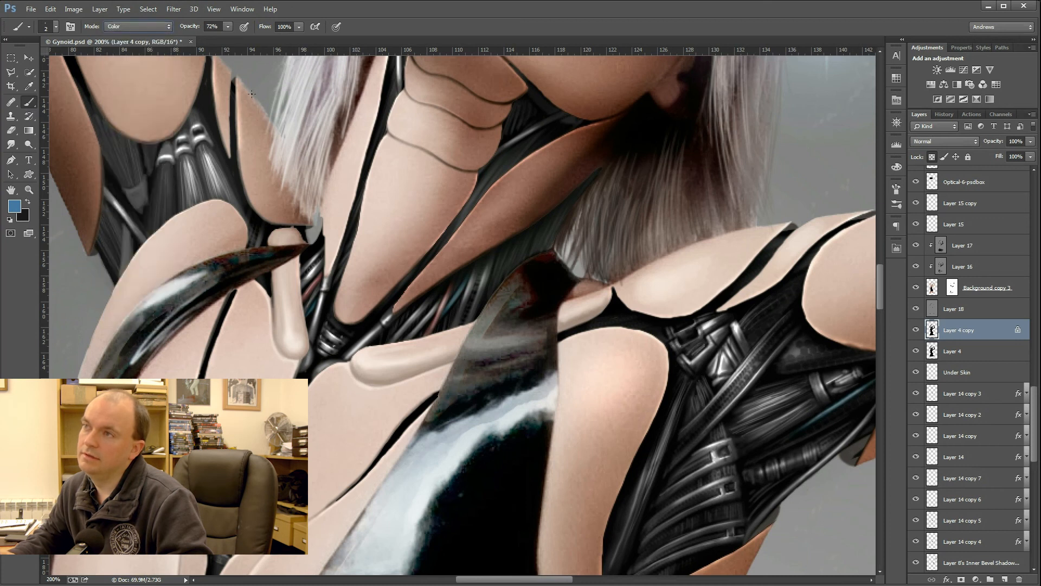
{"action": "left_click", "coordinate": [142, 27]}
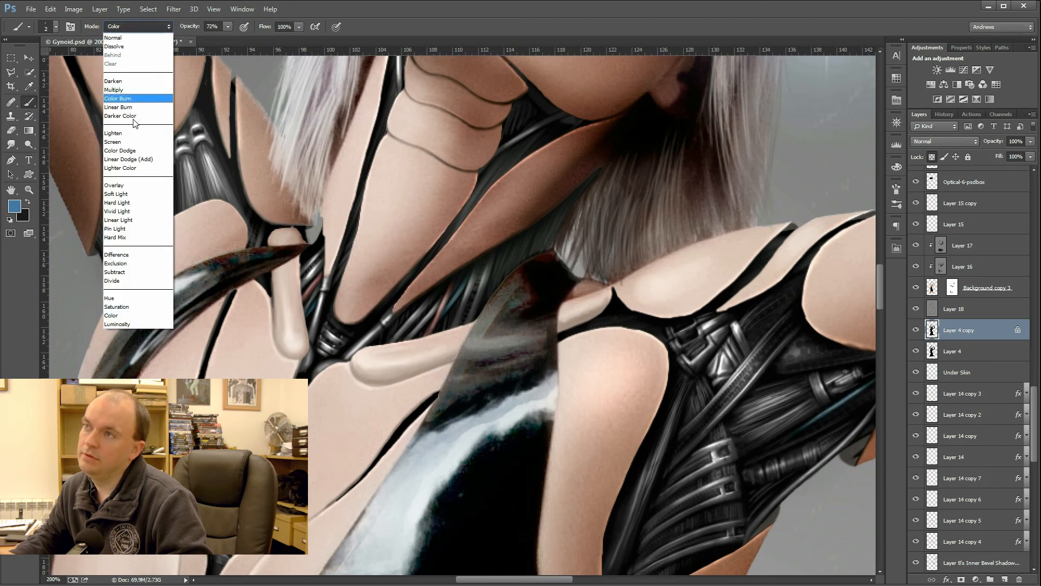
{"action": "left_click", "coordinate": [123, 314]}
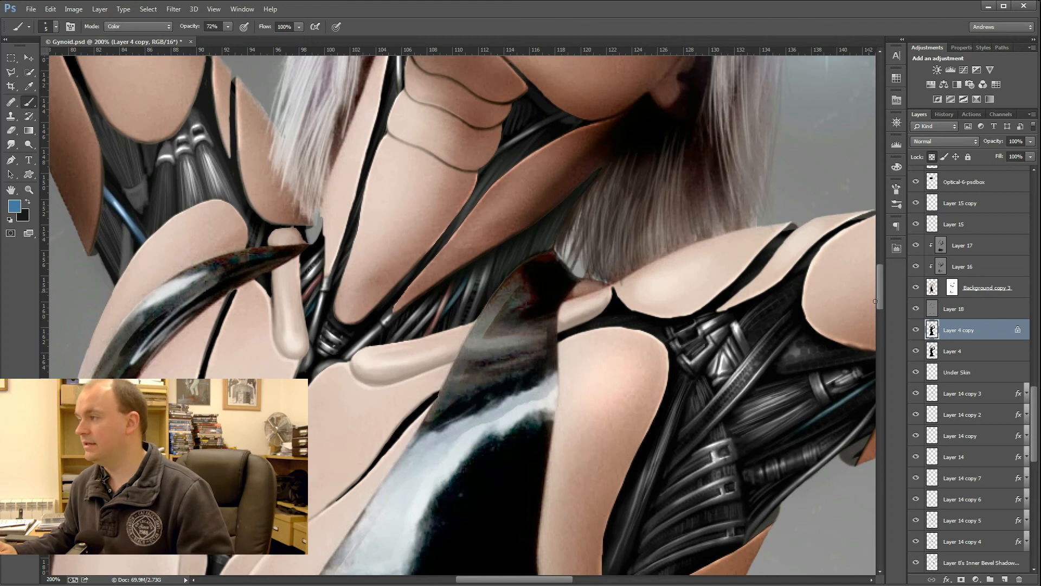
Step: Hide Layer 4 copy and fit the whole image in the window
{"action": "left_click", "coordinate": [916, 331]}
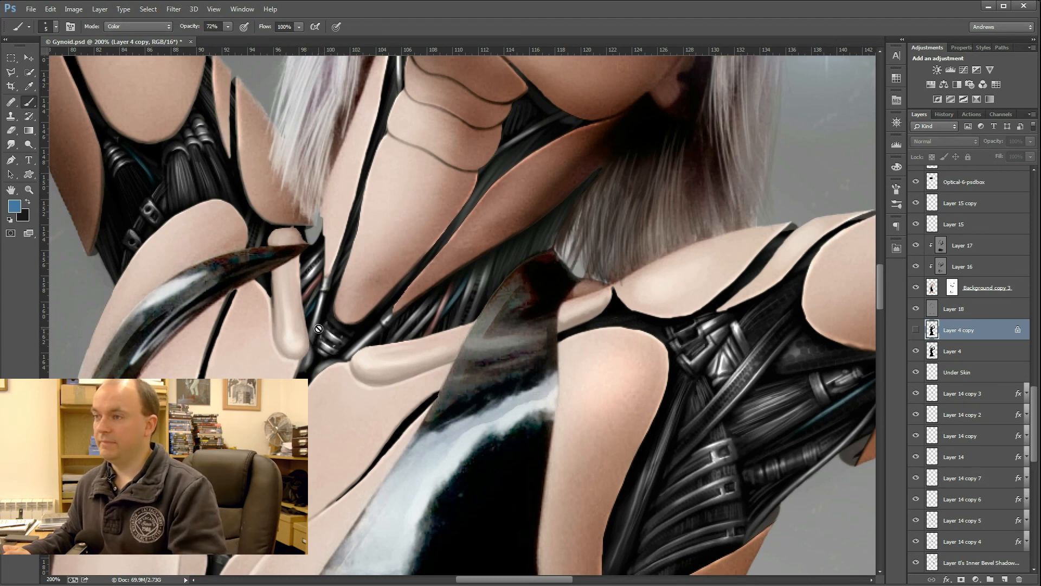
{"action": "key", "text": "ctrl+0"}
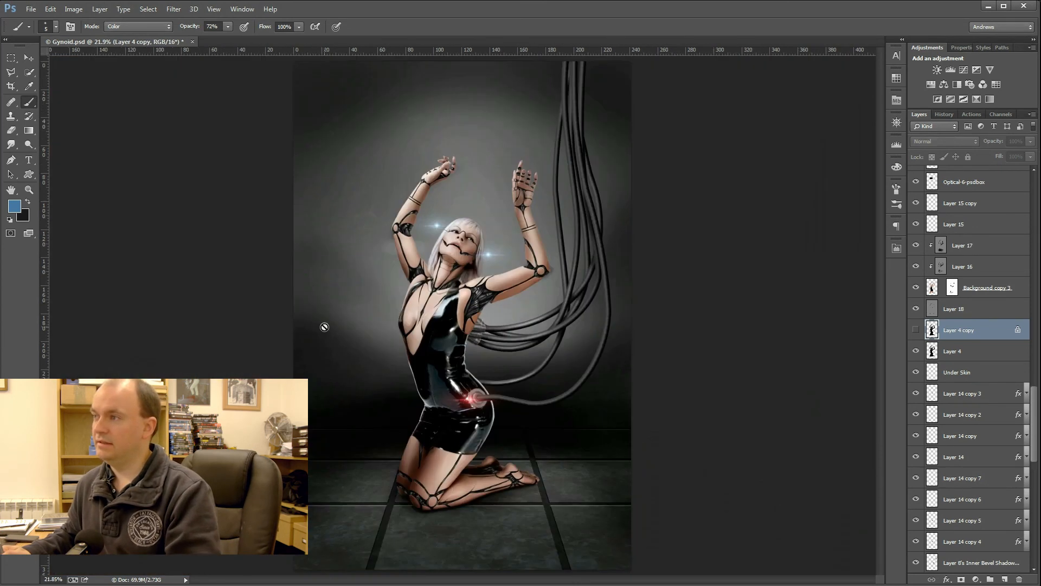